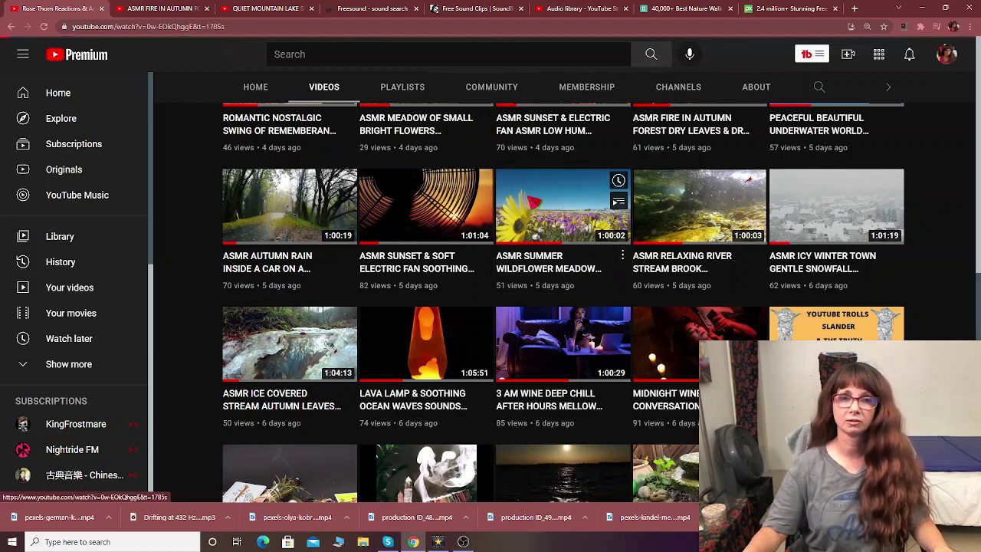
Watch the Summer Wildflower Meadow video briefly, then return to the channel's video list.
click(535, 203)
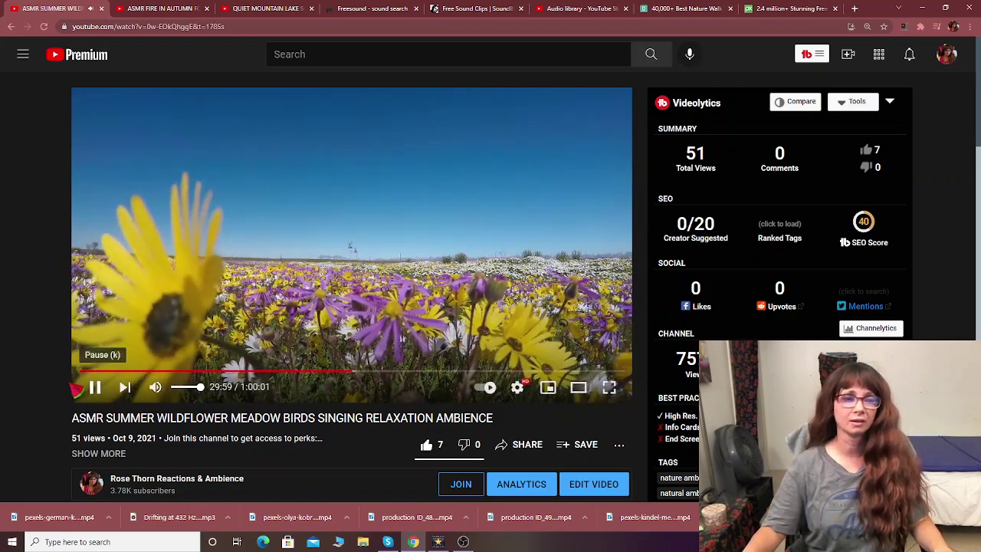
click(95, 386)
click(11, 26)
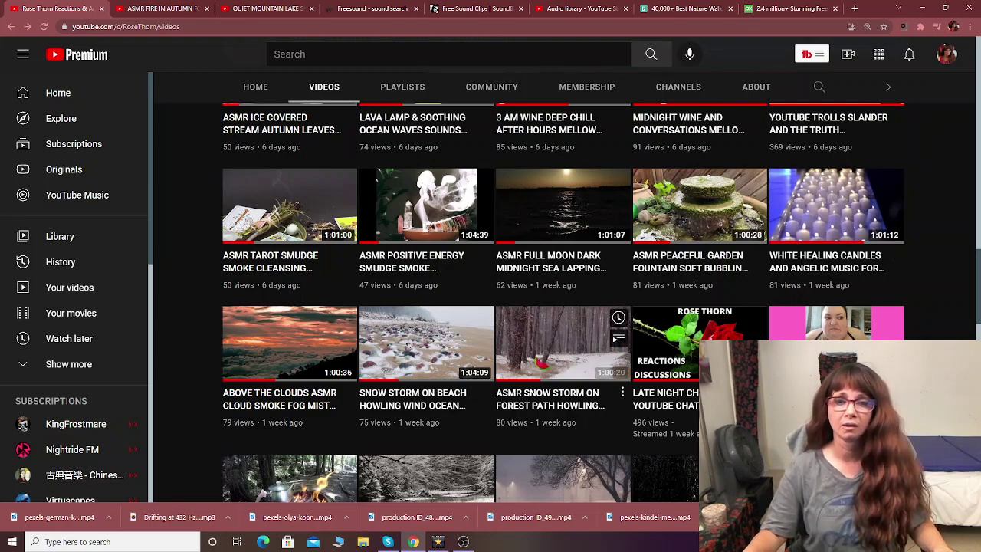
Preview the Snow Storm on Forest Path video, then open the Snow Storm on Beach video.
click(541, 364)
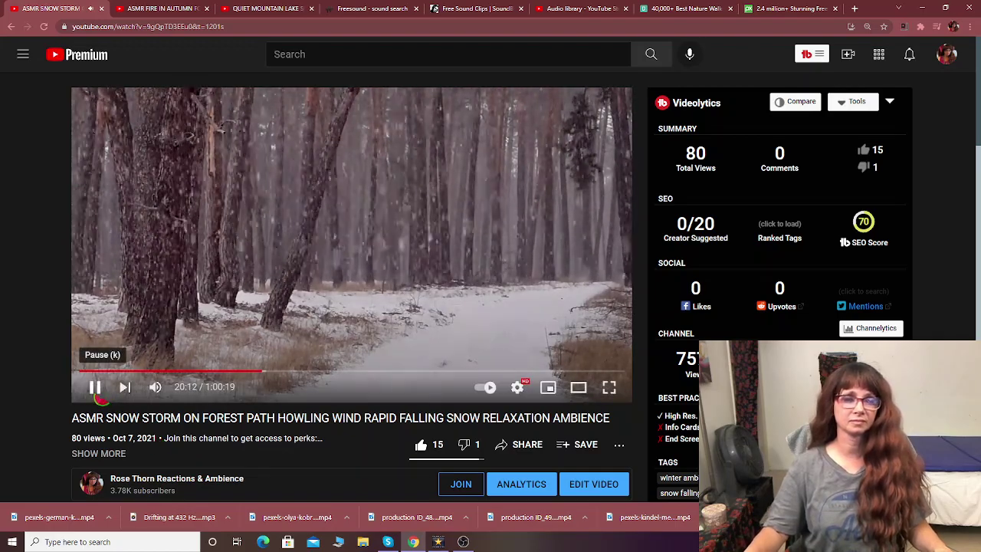
click(96, 389)
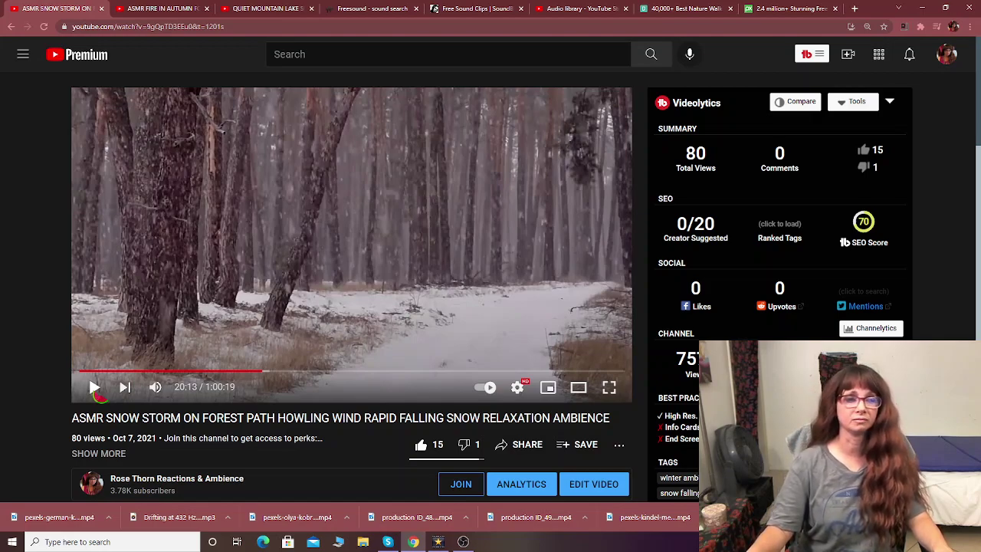
click(9, 27)
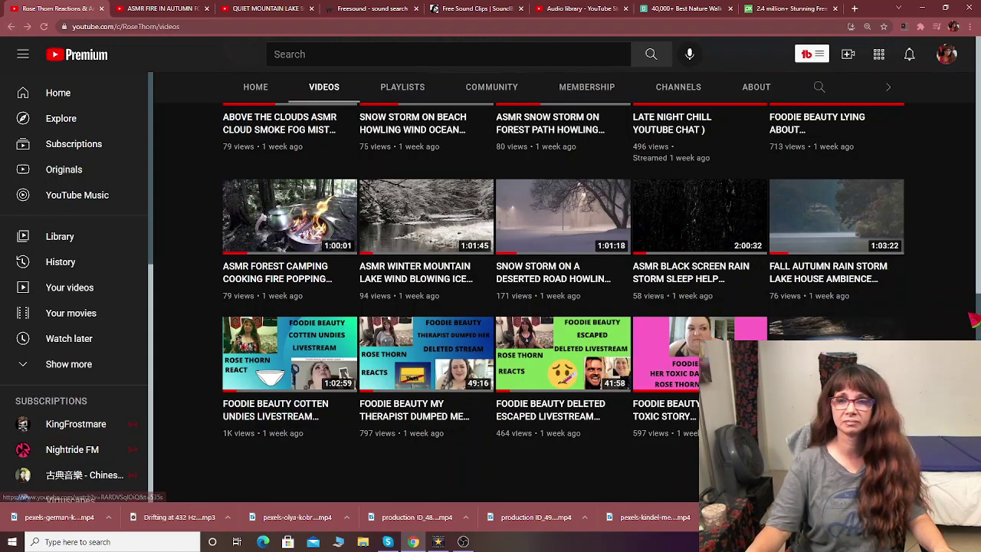
scroll(705, 304, up, 3)
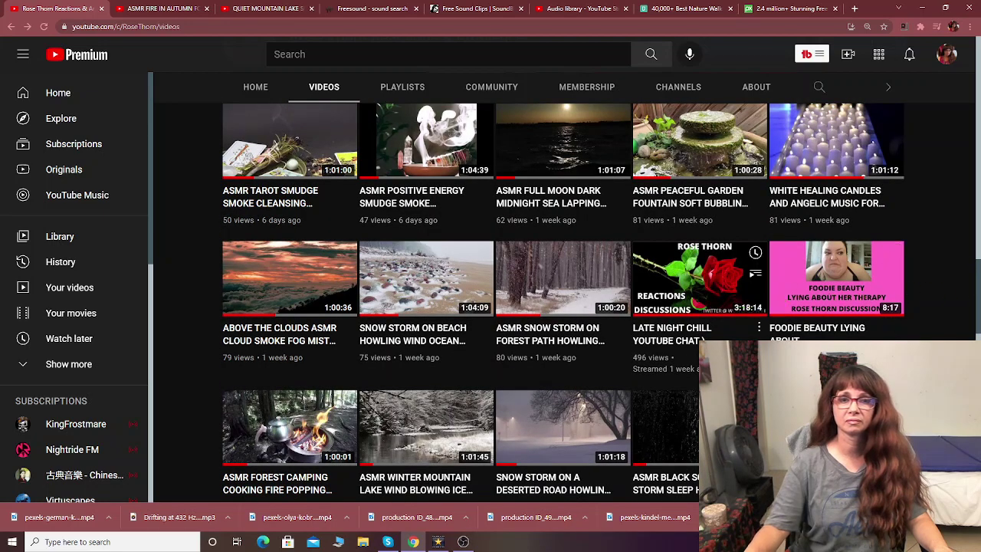
click(442, 298)
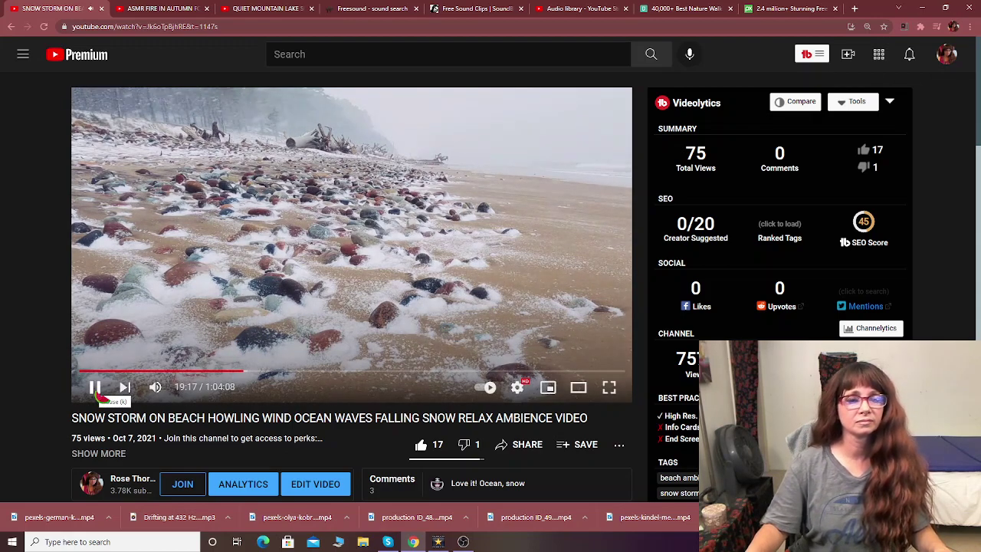
Pause the Snow Storm on Beach video at 19:19.
click(95, 388)
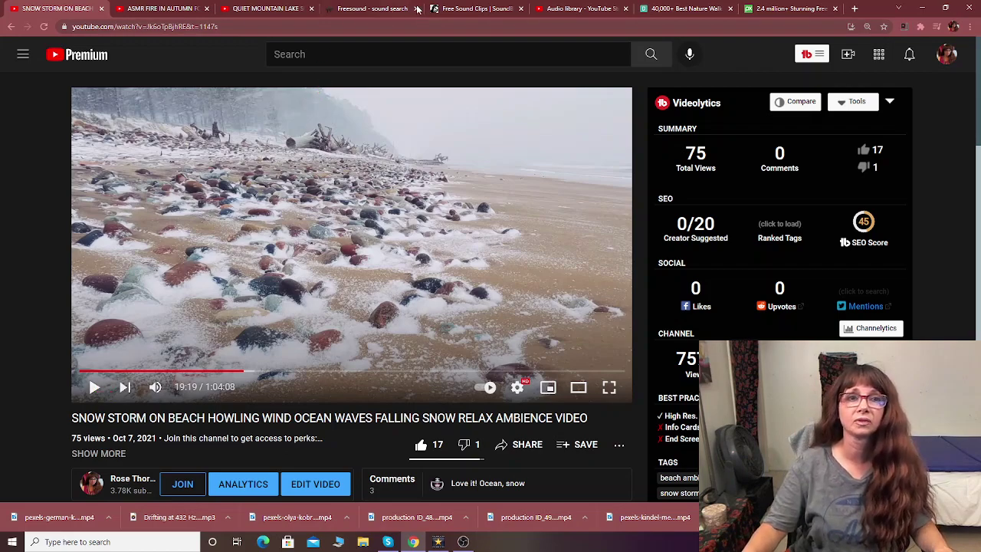
Review the Pexels Nature Walk Videos results, then switch to the Pixabay home page.
click(690, 9)
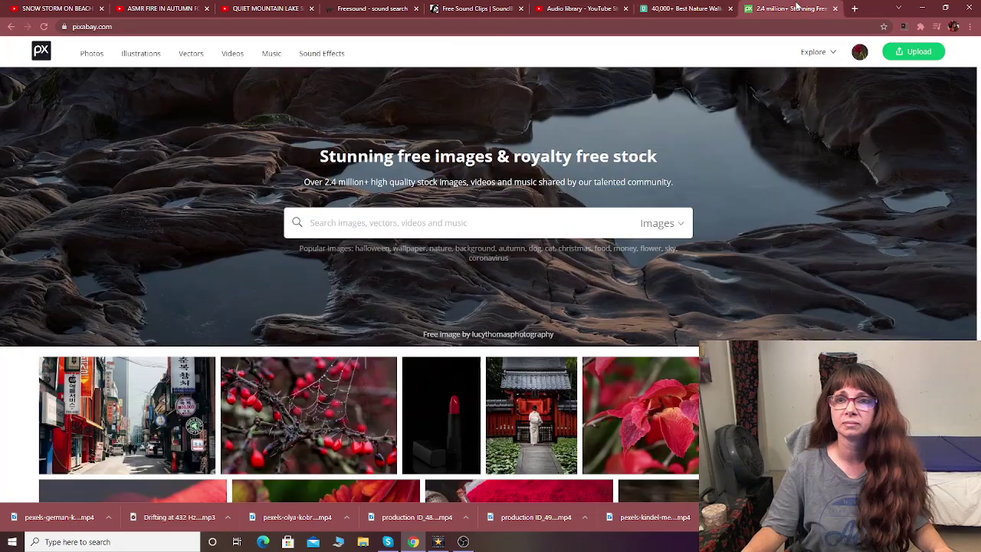
click(795, 8)
text(q)
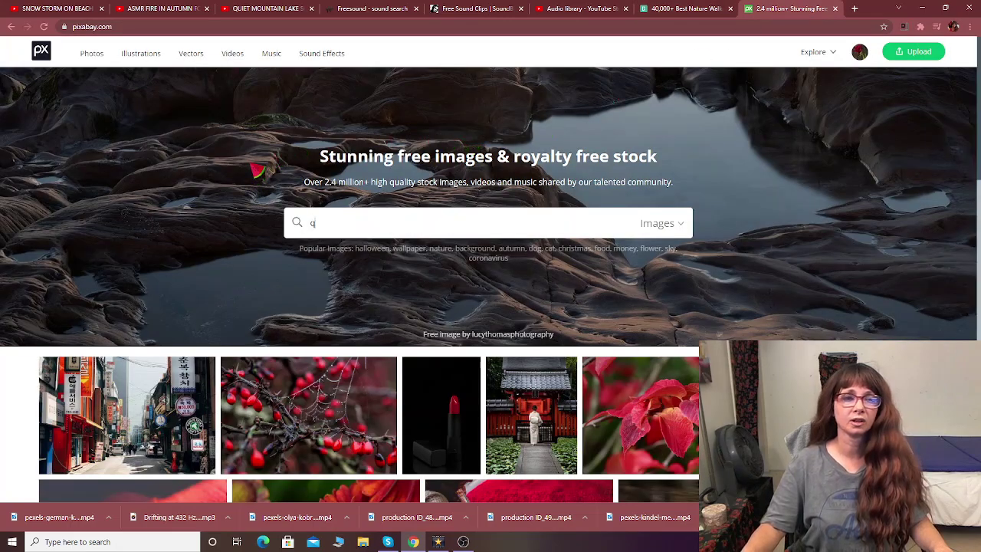
text(qqqqqqqqqqqqqqqqqqqqqqqqqqqqqqqqq)
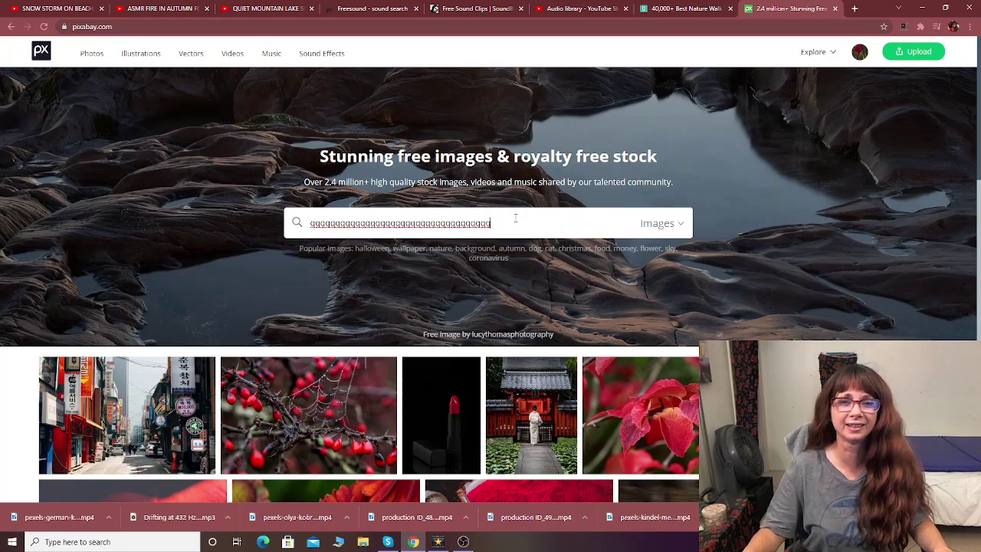
key(BackSpace)
key(BackSpace)
key(BackSpace)
key(BackSpace)
key(BackSpace)
key(BackSpace)
key(BackSpace)
key(BackSpace)
key(BackSpace)
key(BackSpace)
key(BackSpace)
key(BackSpace)
key(BackSpace)
key(BackSpace)
key(BackSpace)
key(BackSpace)
key(BackSpace)
key(BackSpace)
key(BackSpace)
key(BackSpace)
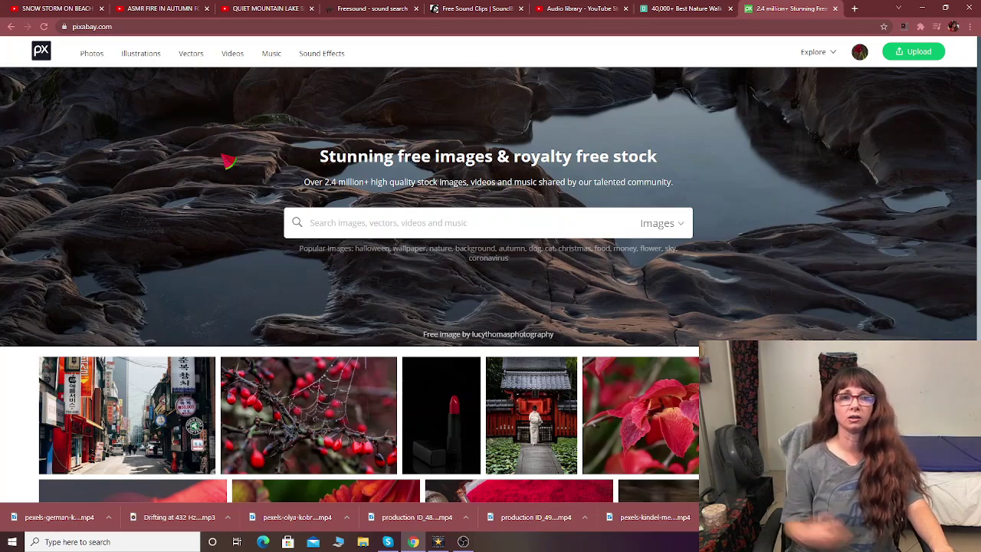
From the Freesound ceiling fan results, open the Old Ceiling Fan Running sound page.
click(368, 9)
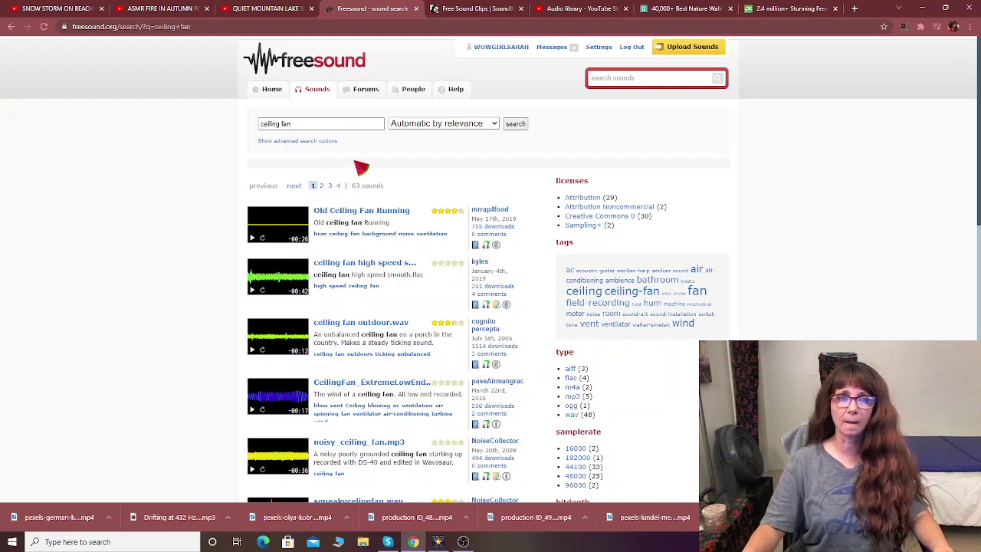
click(352, 218)
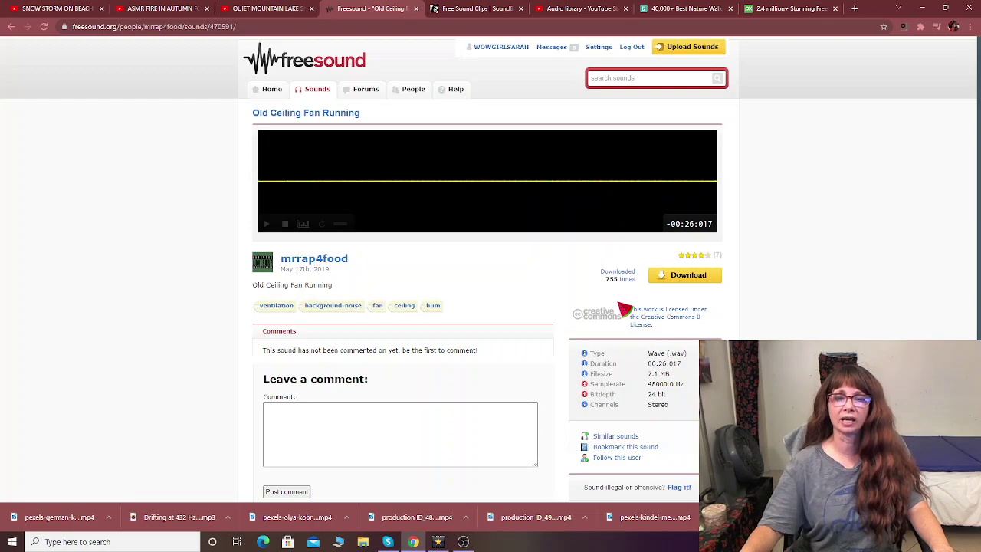
Read the CC0 1.0 Universal deed, then return to the Old Ceiling Fan Running page.
click(659, 323)
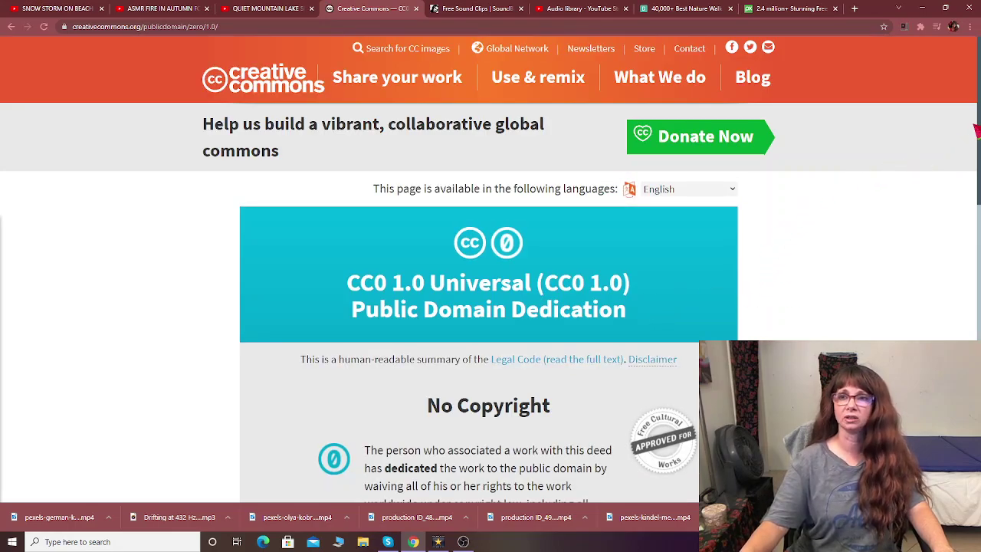
mouse_move(978, 122)
mouse_down()
mouse_move(977, 272)
mouse_move(977, 123)
mouse_up()
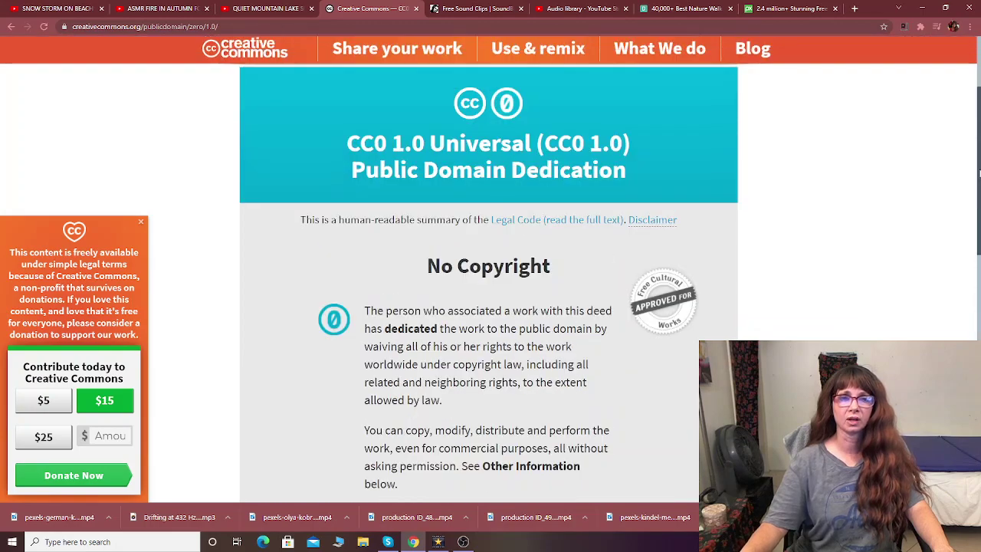
click(9, 29)
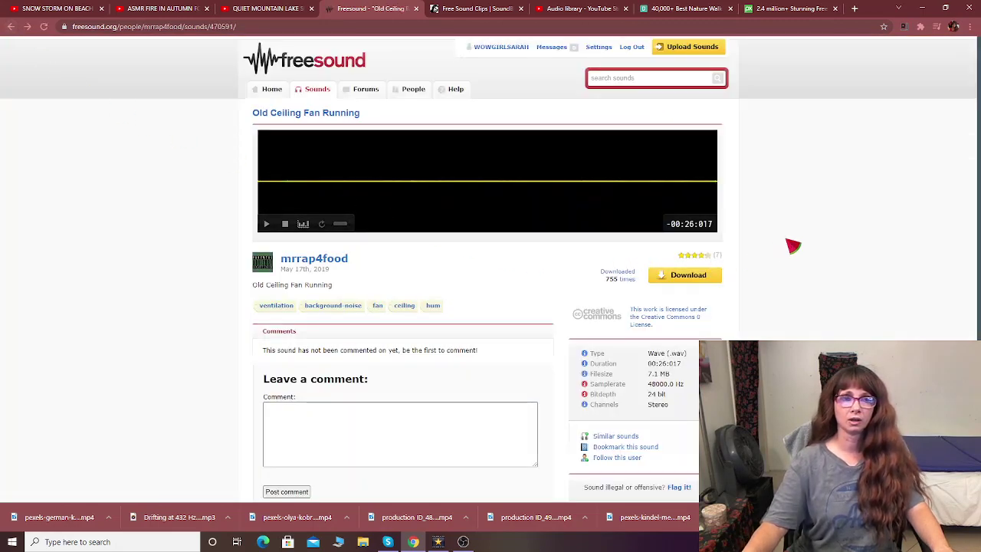
click(792, 245)
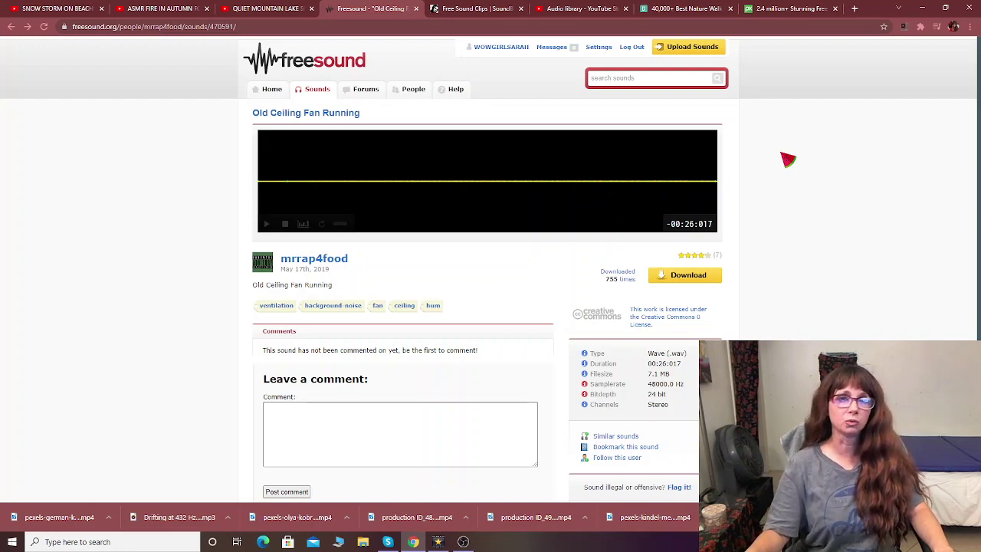
In the YouTube Studio Audio library, clear the Genre: Ambient and Mood: Calm filter chips.
click(557, 9)
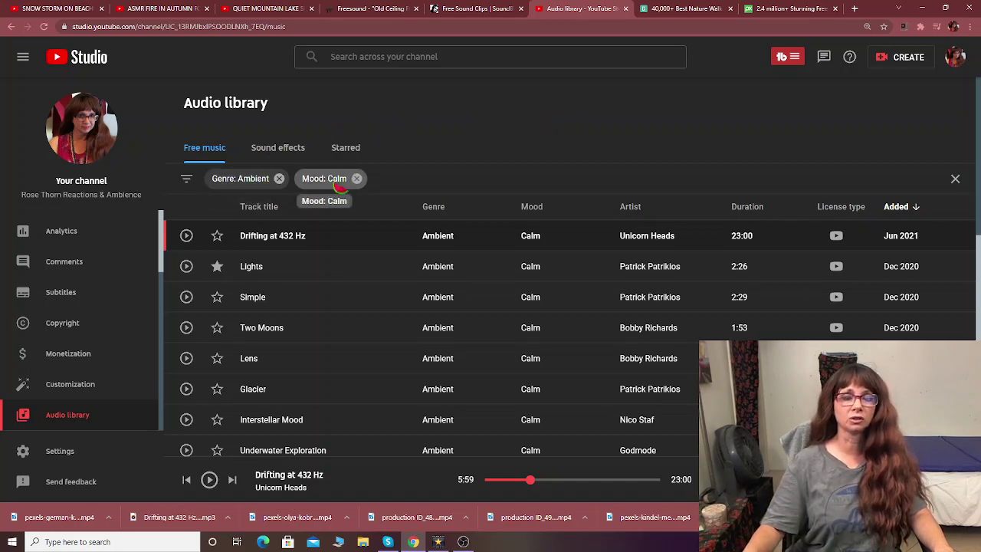
click(279, 178)
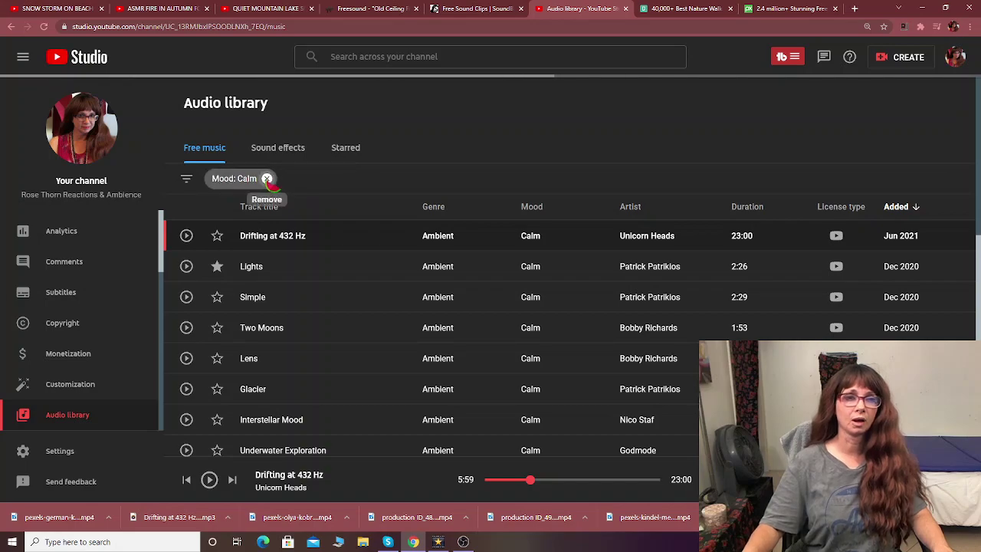
click(266, 178)
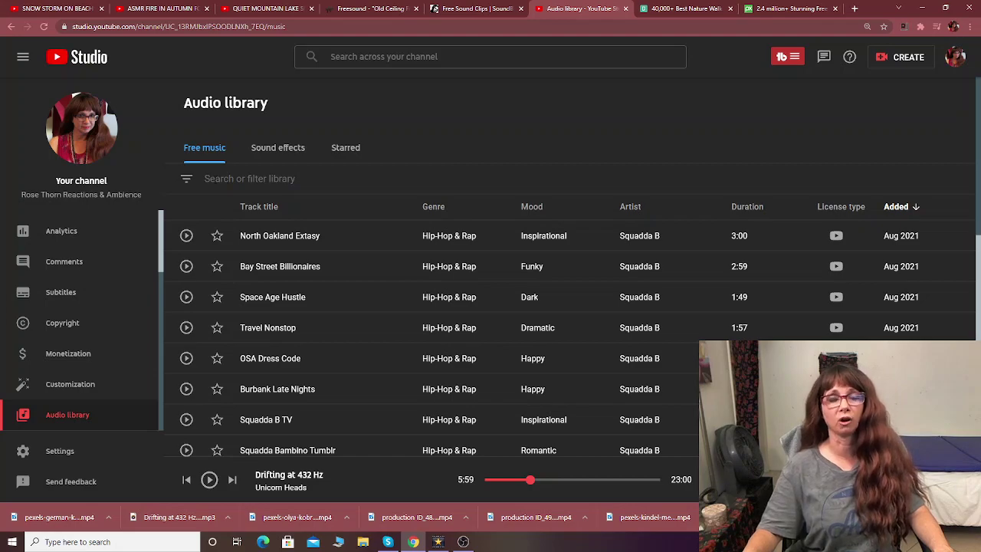
click(267, 178)
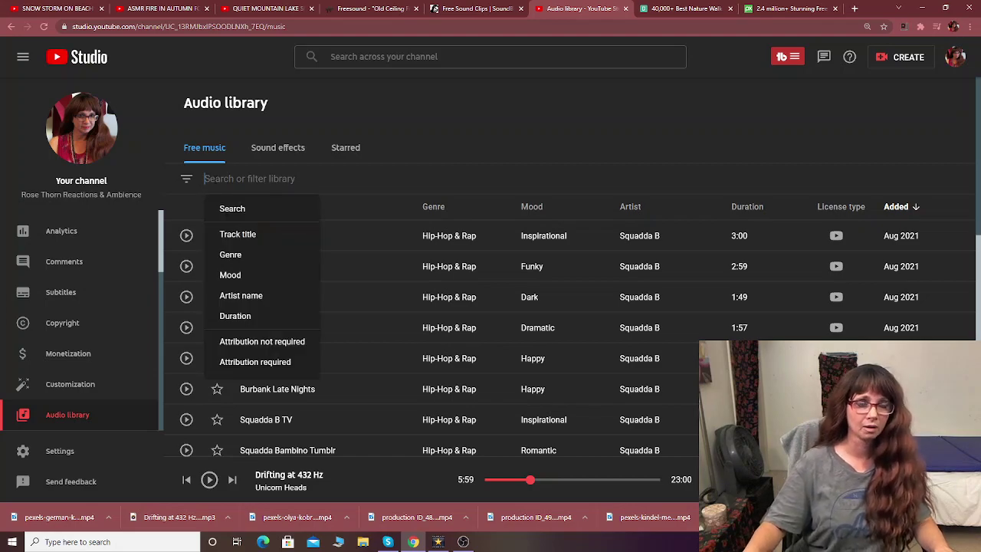
Filter the Free music list by Genre: Ambient.
click(239, 254)
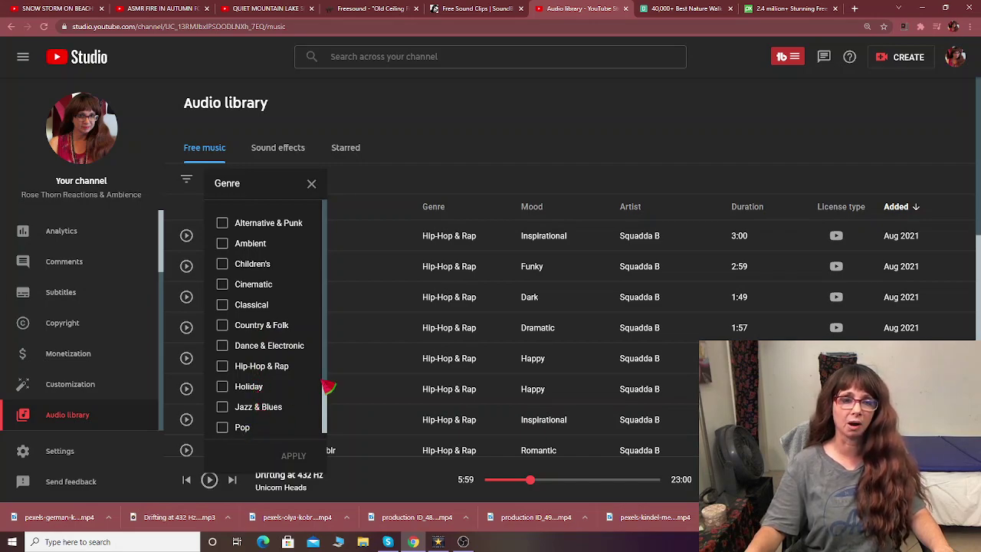
drag(324, 388, 324, 440)
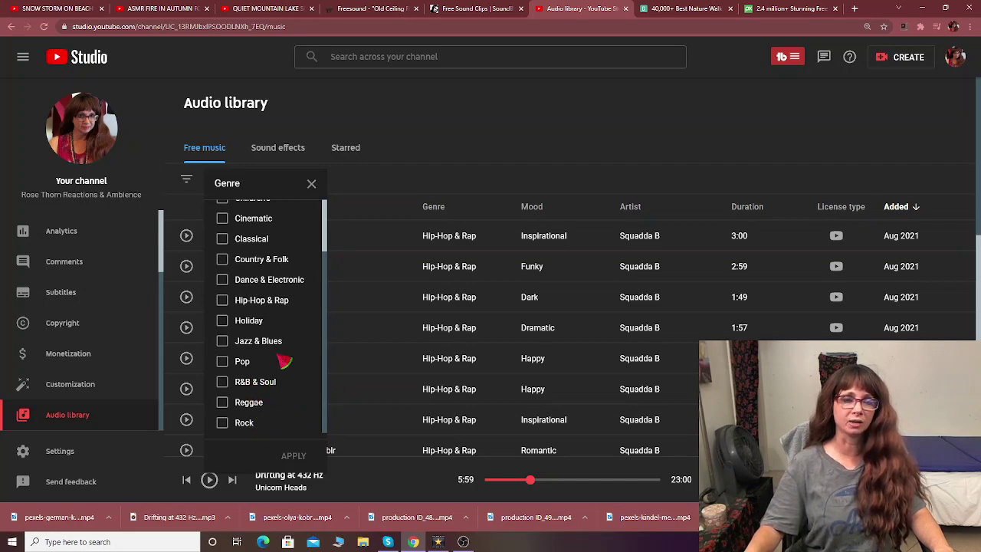
drag(324, 277, 331, 206)
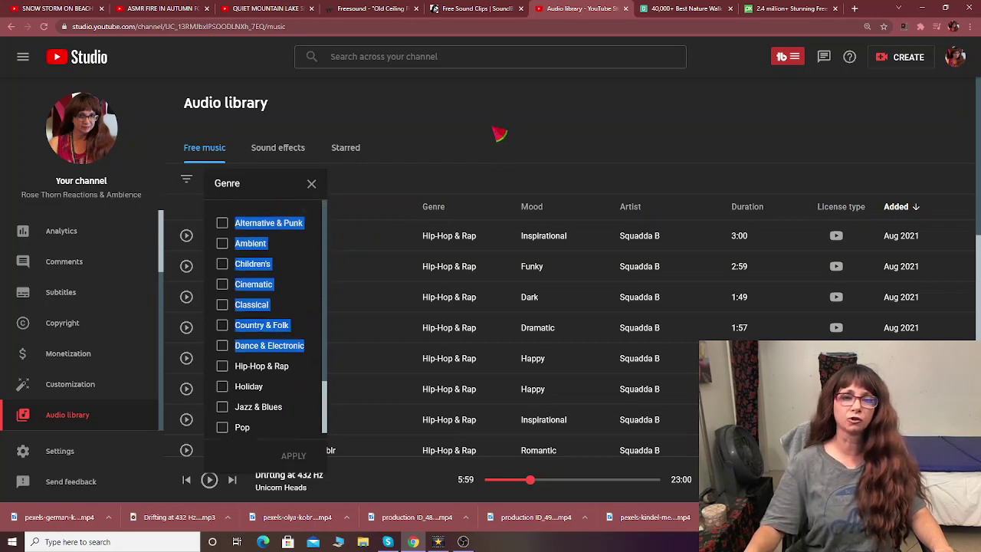
click(313, 186)
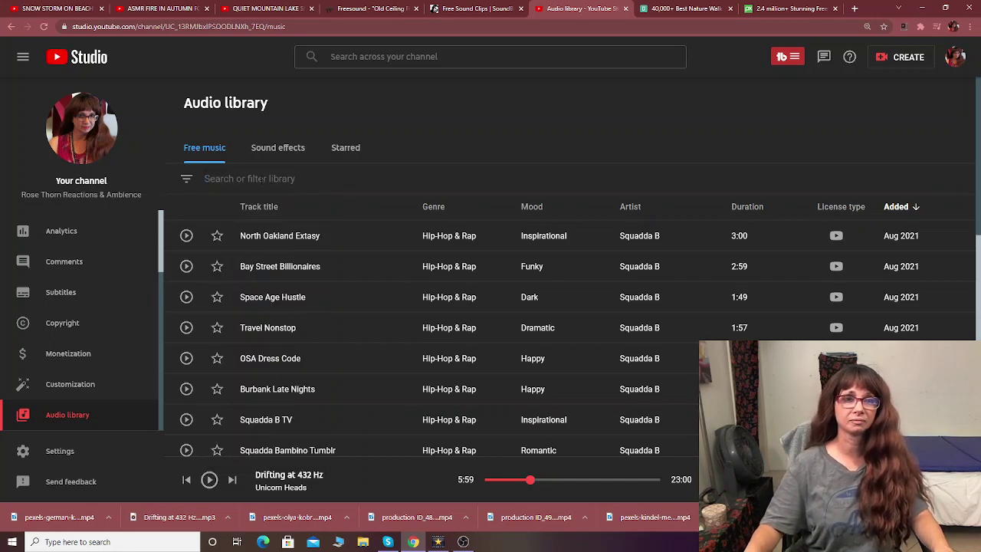
click(259, 255)
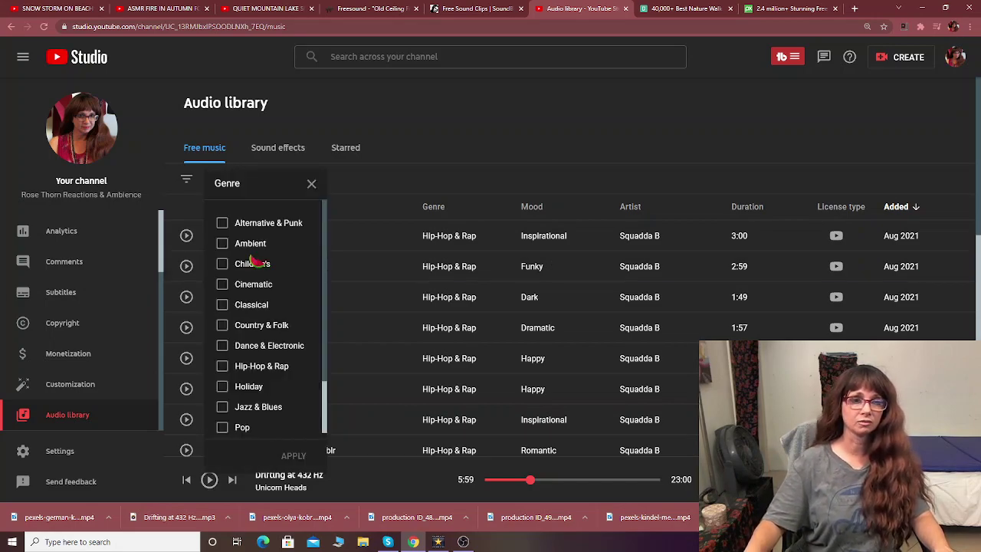
click(233, 243)
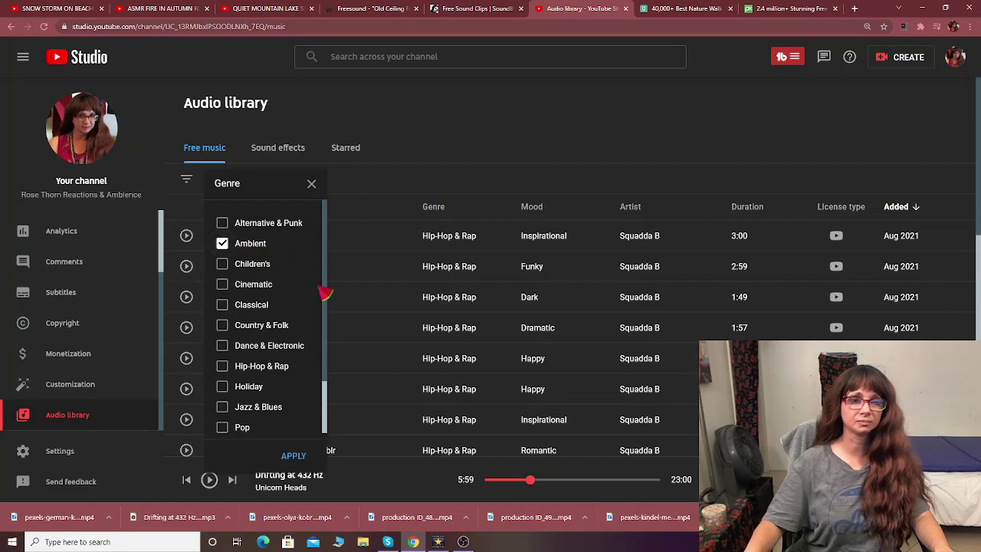
click(296, 457)
text(qqqqqqqqqqqqqqqqq)
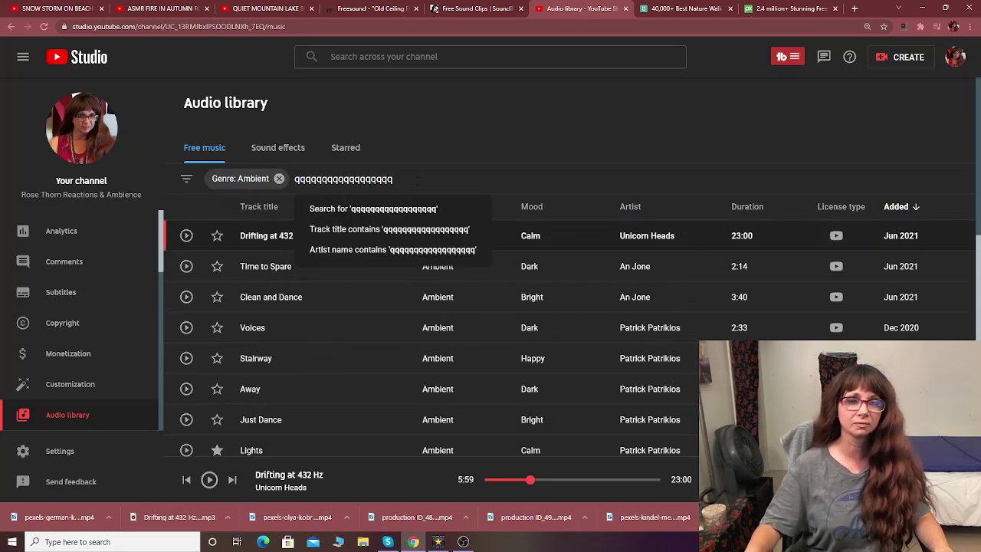
key(BackSpace)
key(BackSpace)
key(BackSpace)
key(BackSpace)
key(BackSpace)
key(BackSpace)
key(BackSpace)
key(BackSpace)
key(BackSpace)
key(BackSpace)
key(BackSpace)
key(BackSpace)
key(BackSpace)
key(BackSpace)
key(BackSpace)
key(BackSpace)
key(BackSpace)
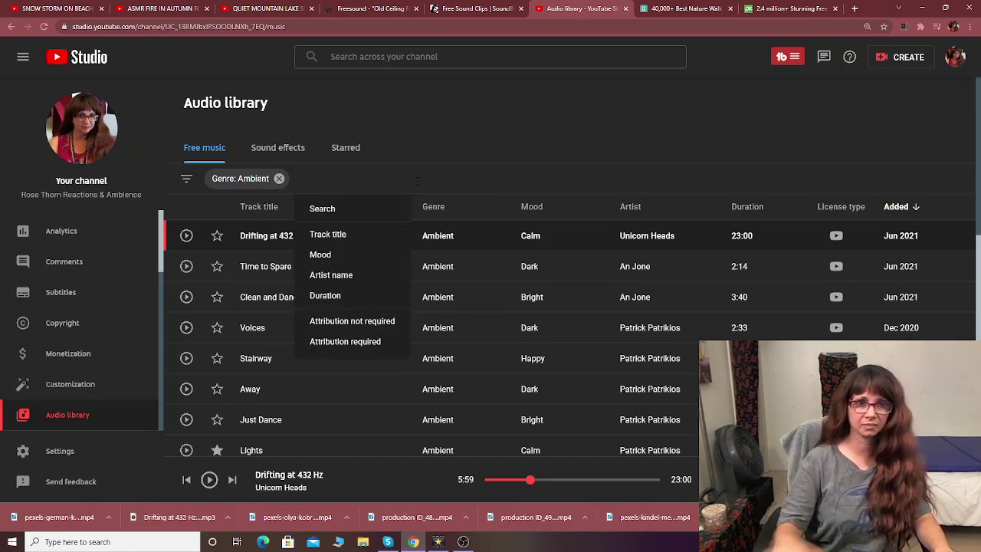
Add the Mood: Calm filter and clear stray text from the filter box.
click(330, 258)
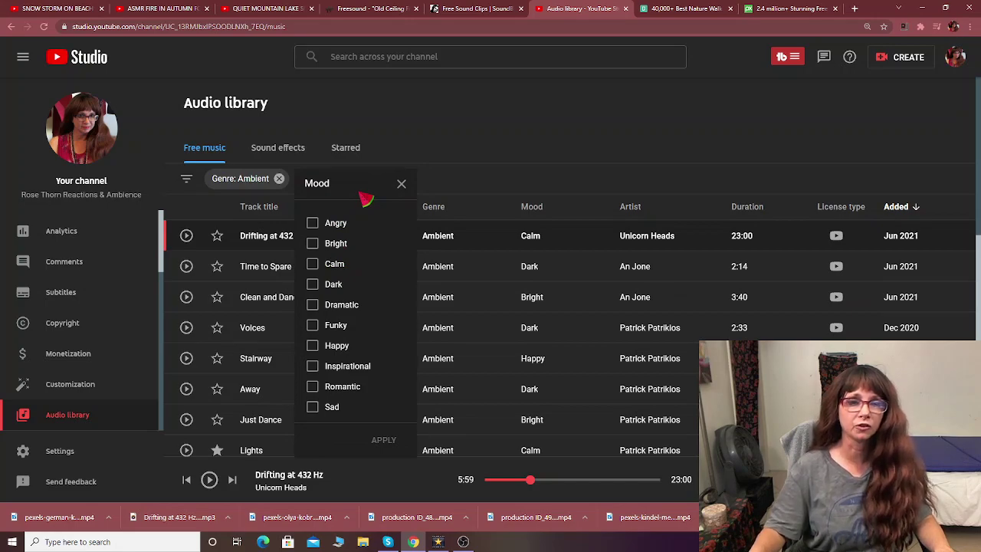
click(314, 265)
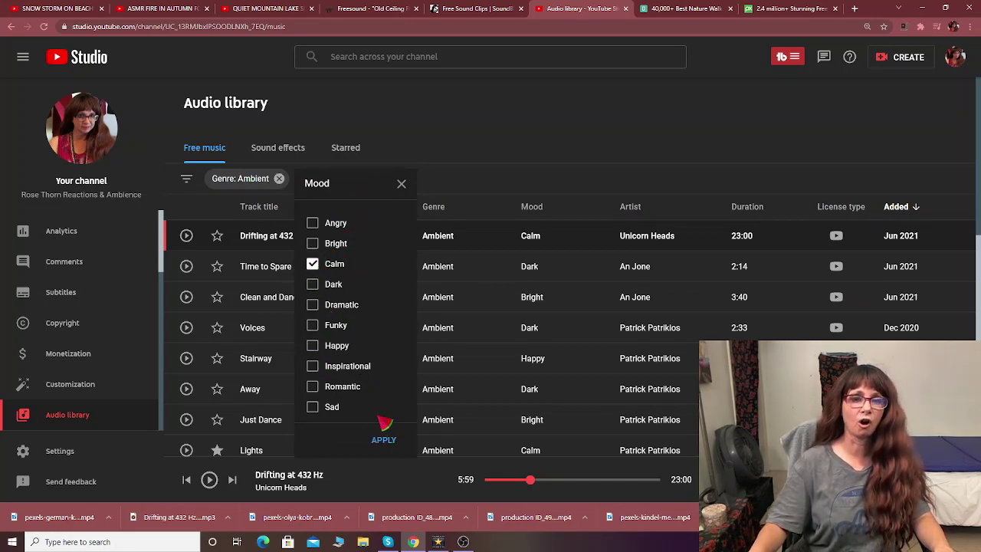
click(383, 439)
text(qqqqqqqqqqqqqqqqqqqqqqqqqqqqqqqqqq)
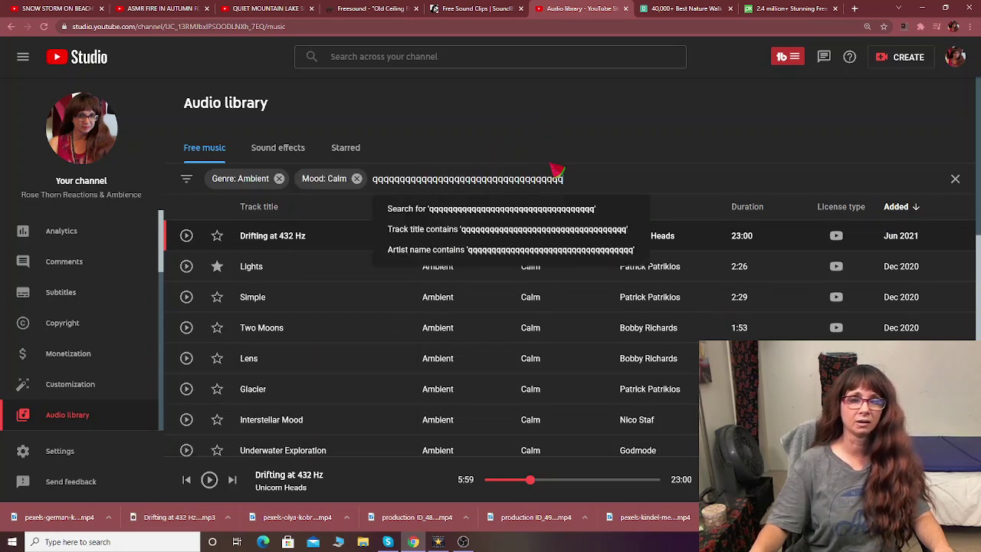
key(BackSpace)
key(BackSpace)
key(BackSpace)
key(BackSpace)
key(BackSpace)
key(BackSpace)
key(BackSpace)
key(BackSpace)
key(BackSpace)
key(BackSpace)
key(BackSpace)
key(BackSpace)
key(BackSpace)
key(BackSpace)
key(BackSpace)
key(BackSpace)
key(BackSpace)
key(BackSpace)
key(BackSpace)
key(BackSpace)
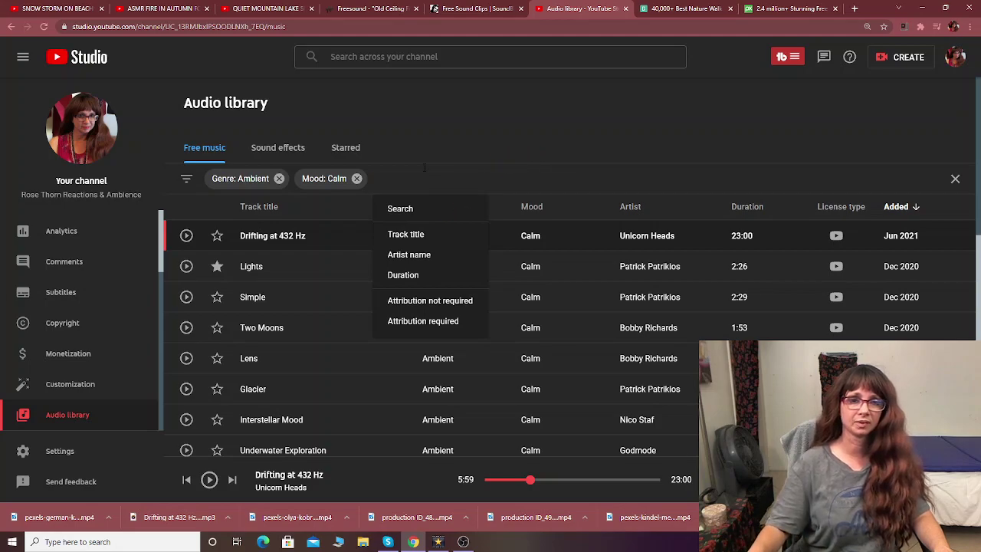
text(qqqqqqqqqqqqqqqqqqqqqqq)
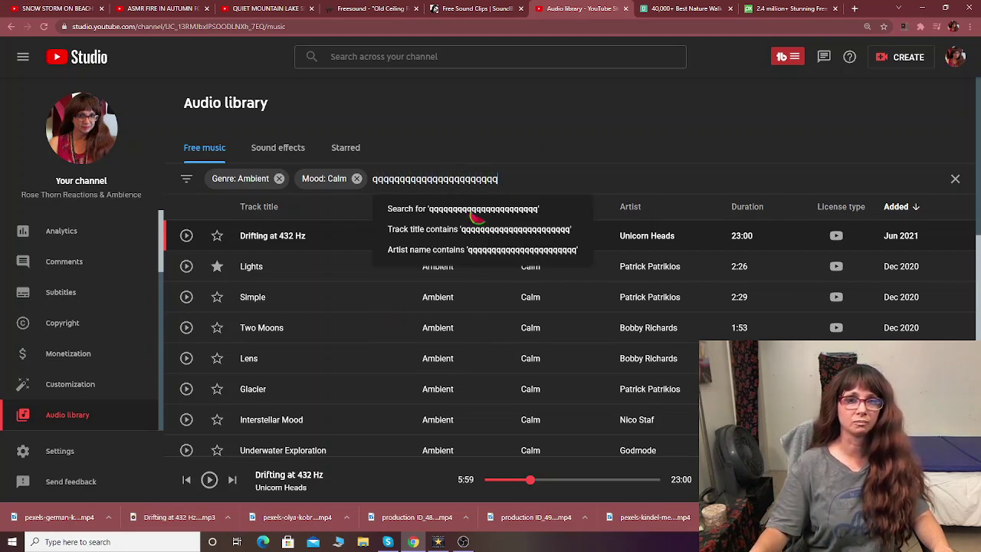
text(qqqqqq)
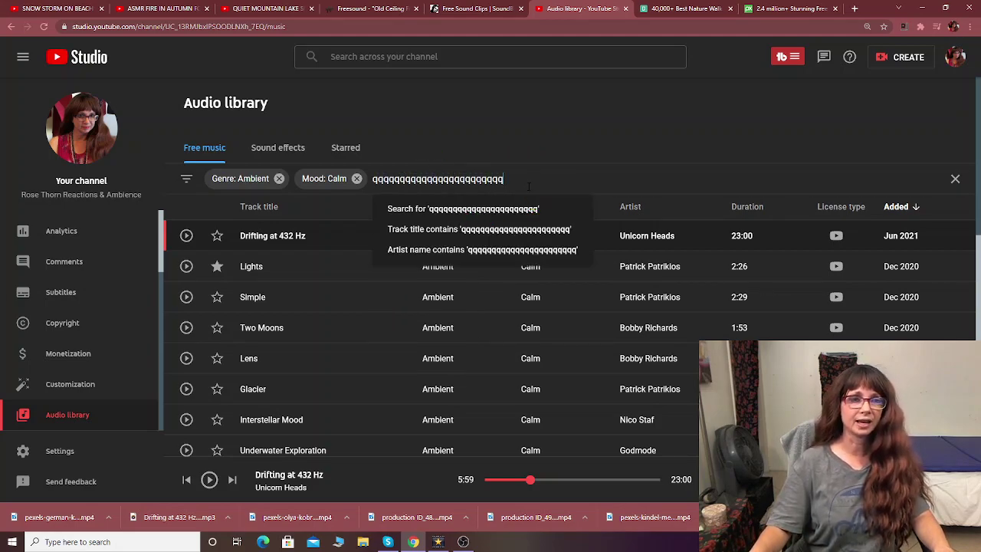
key(BackSpace)
key(BackSpace)
key(BackSpace)
key(BackSpace)
key(BackSpace)
key(BackSpace)
key(BackSpace)
key(BackSpace)
key(BackSpace)
key(BackSpace)
key(BackSpace)
key(BackSpace)
key(BackSpace)
key(BackSpace)
key(BackSpace)
key(BackSpace)
key(BackSpace)
key(BackSpace)
key(BackSpace)
key(BackSpace)
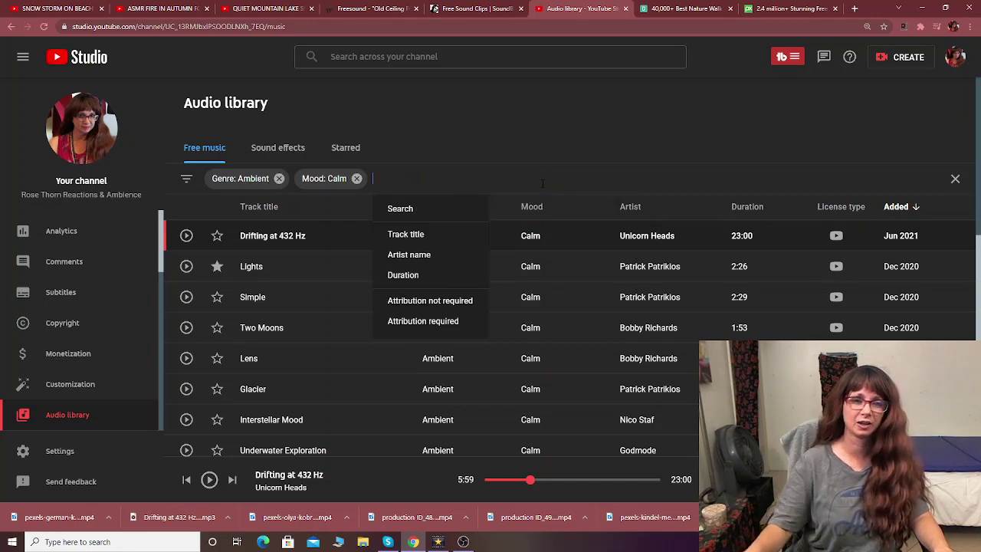
Remove the Mood: Calm chip so only the Genre: Ambient filter remains.
click(357, 178)
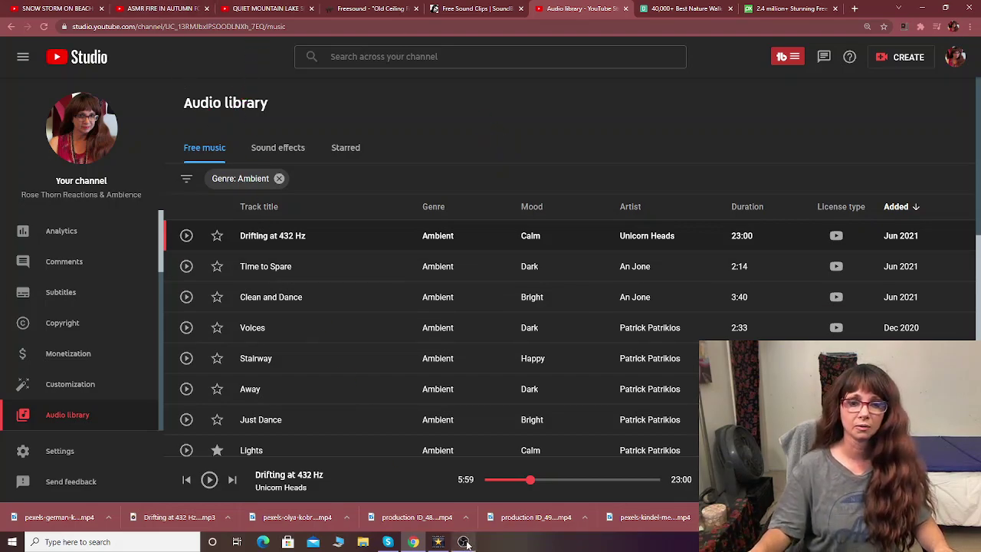
In VideoPad, preview the pool, autumn leaves, rainy path, fire and forest walk clips.
click(437, 541)
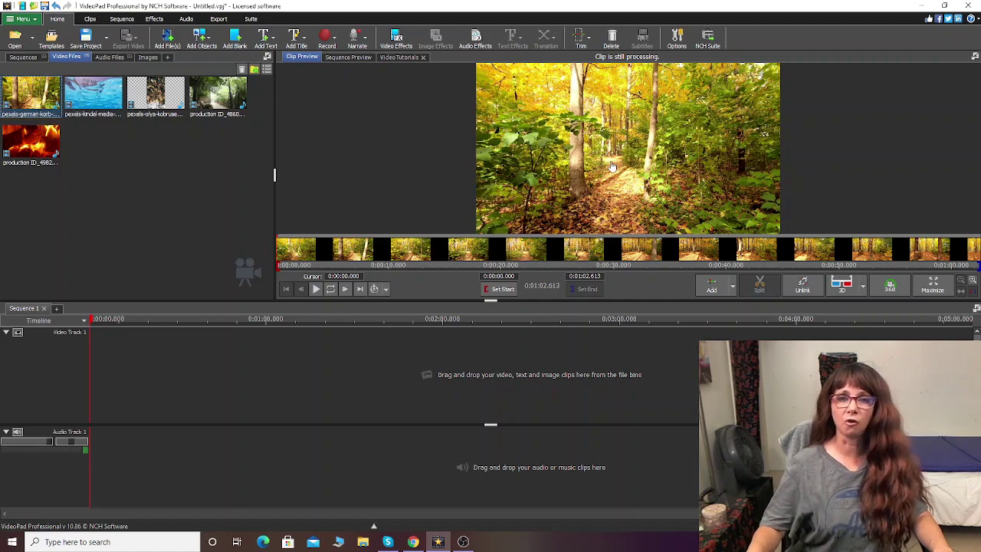
click(102, 101)
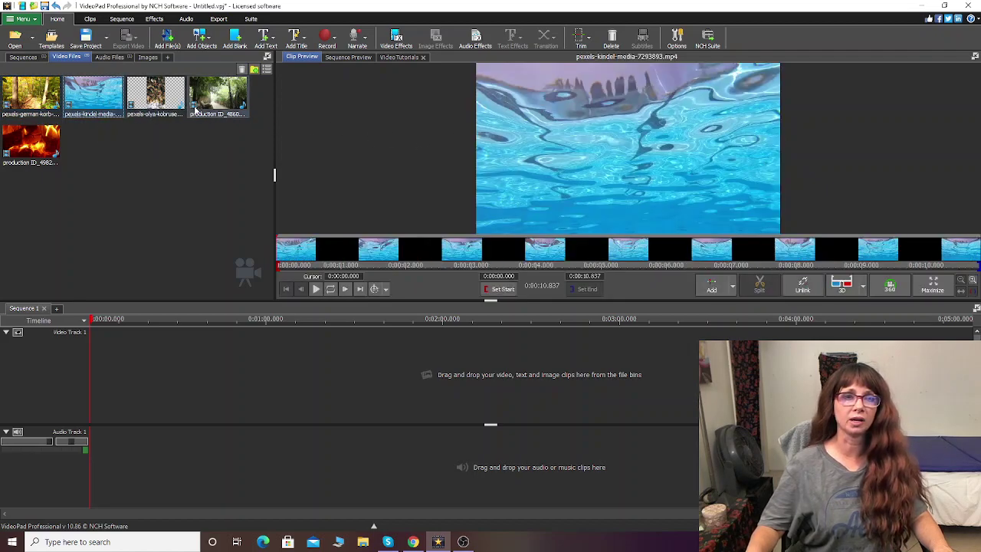
click(166, 100)
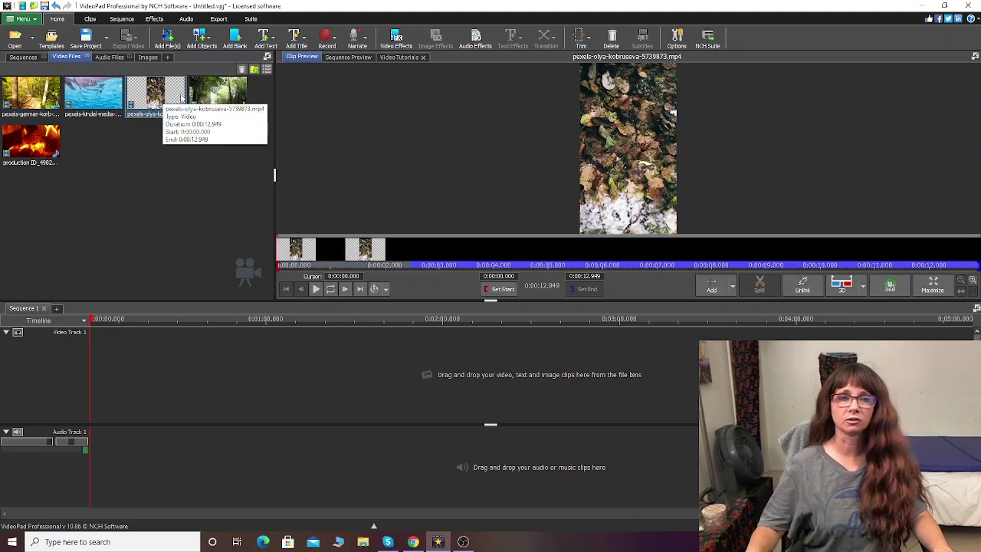
click(218, 96)
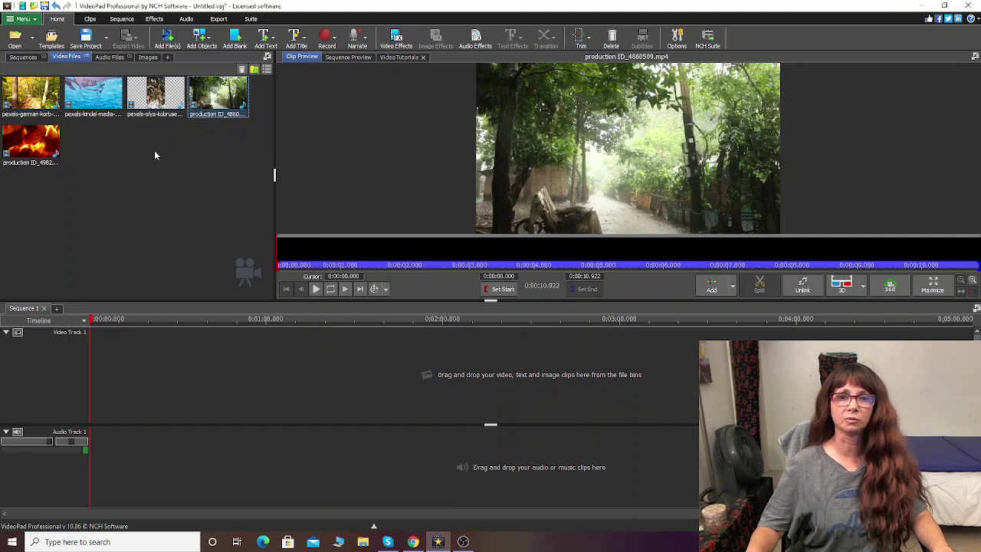
click(36, 150)
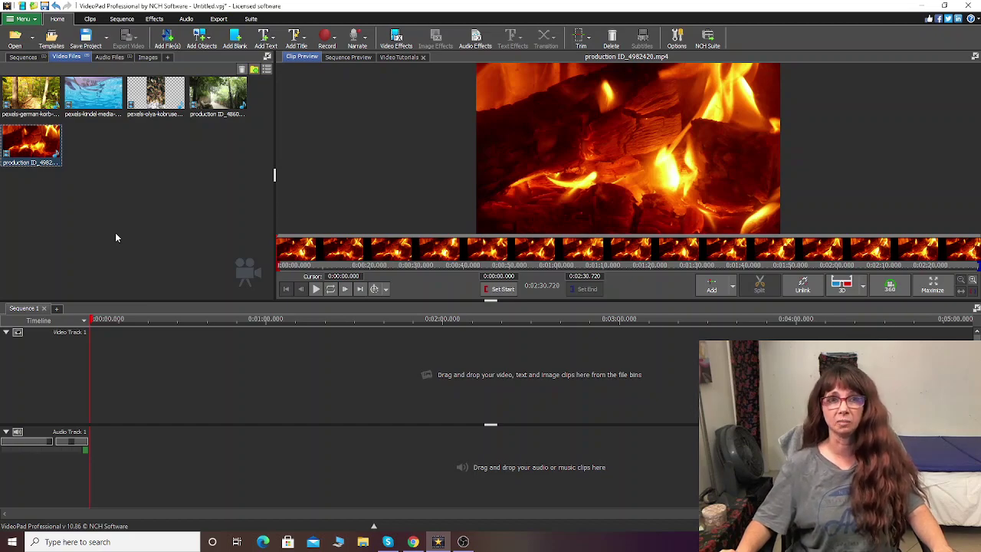
click(28, 98)
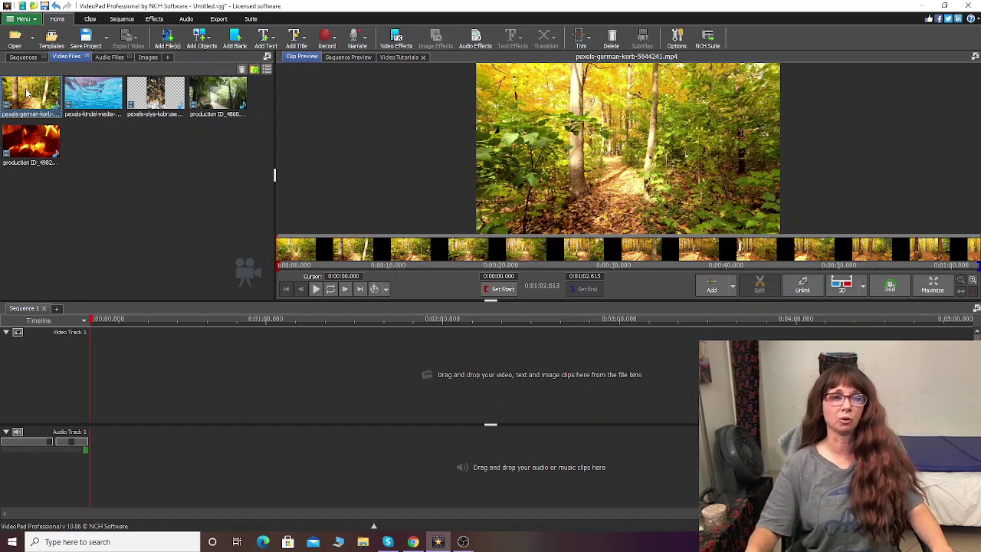
Put the forest walk clip pexels-german-korb-5644241.mp4 on Video Track 1 and play it.
drag(27, 92, 181, 383)
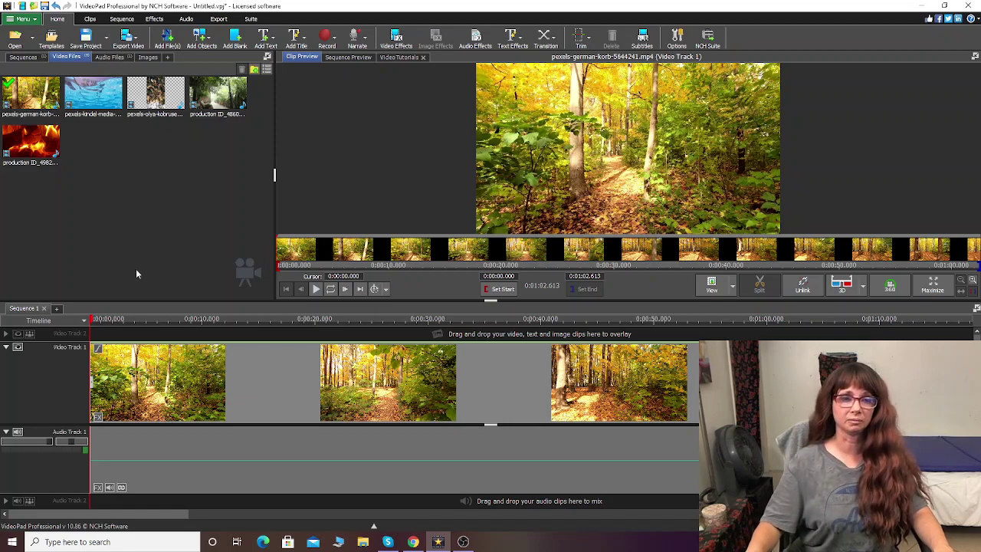
click(315, 290)
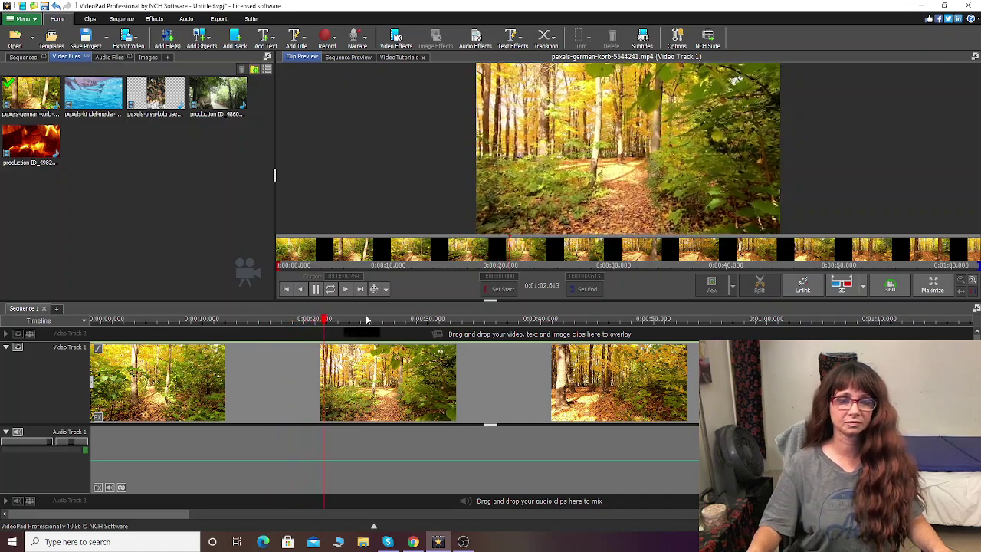
click(315, 289)
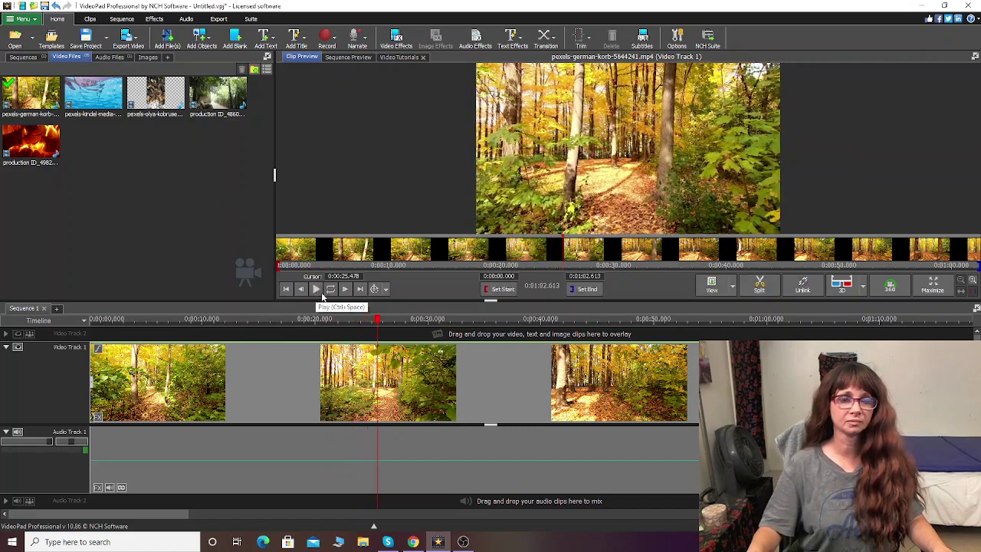
click(920, 6)
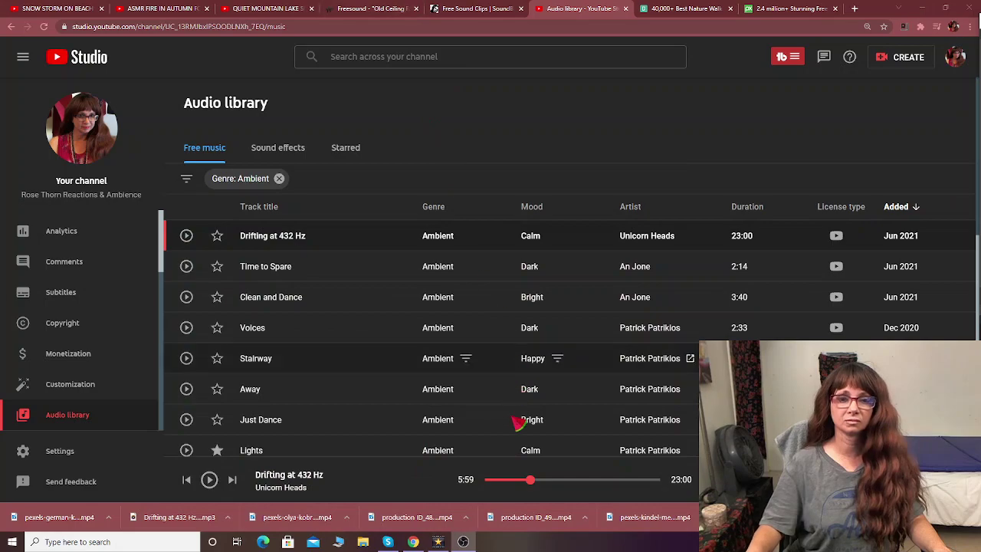
click(922, 8)
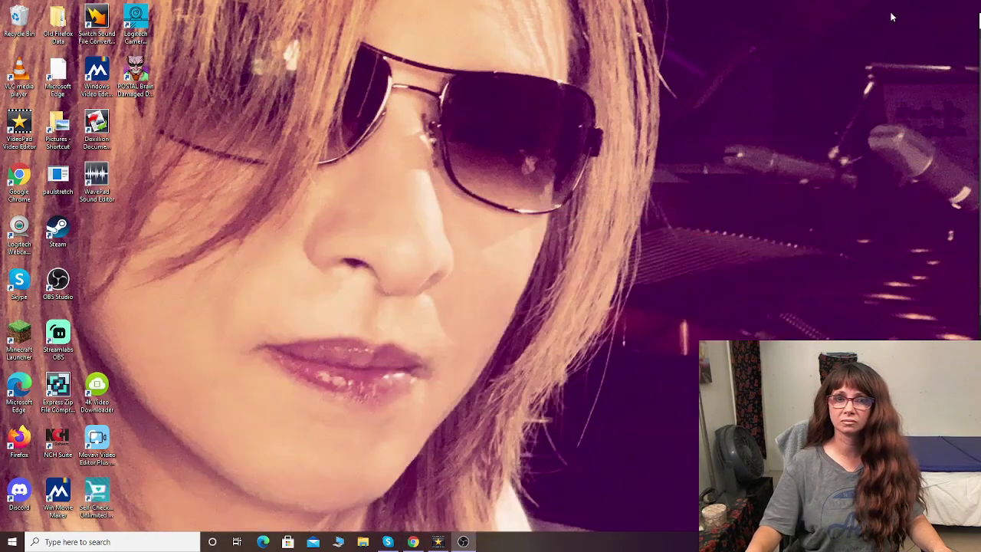
click(413, 542)
click(438, 542)
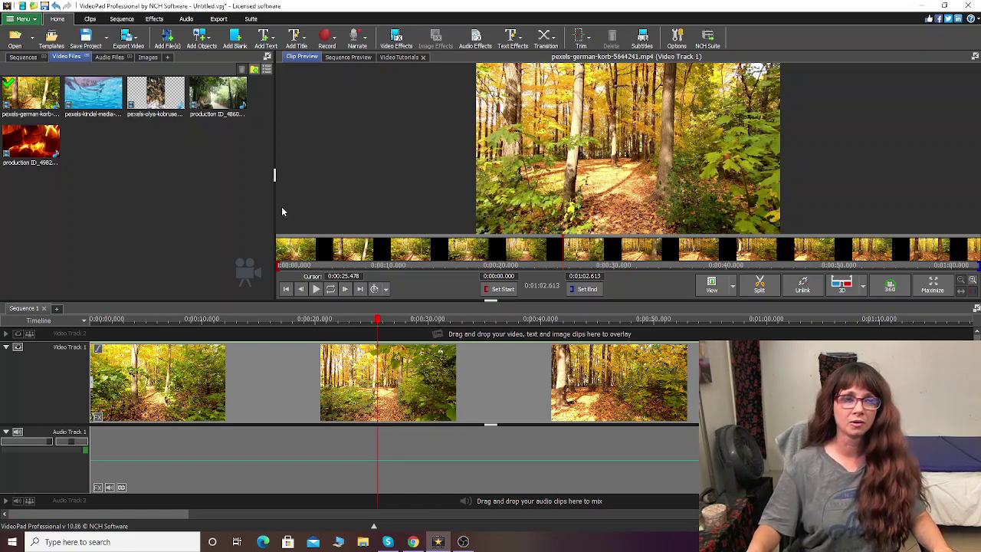
Append a second copy of the forest walk clip to the end of Video Track 1.
click(30, 96)
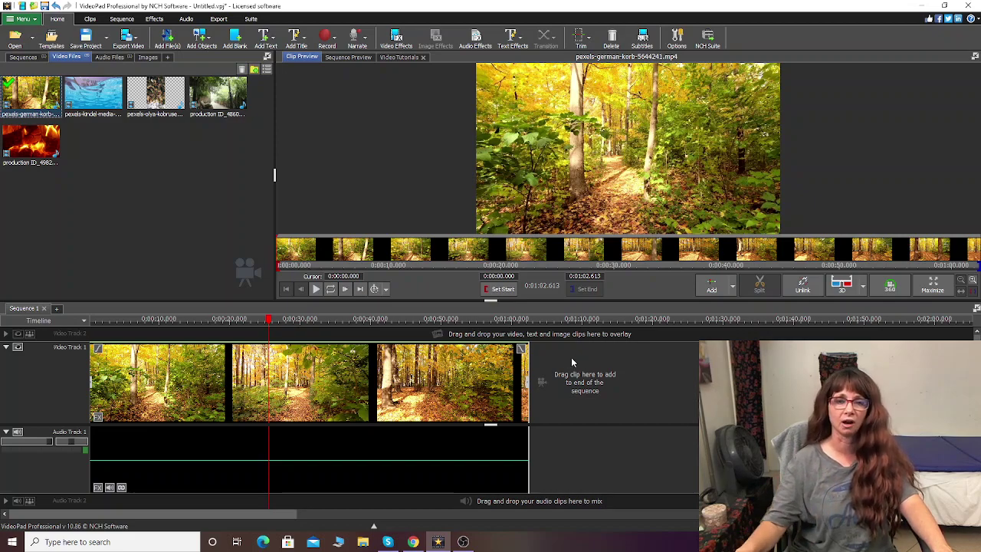
drag(29, 91, 25, 91)
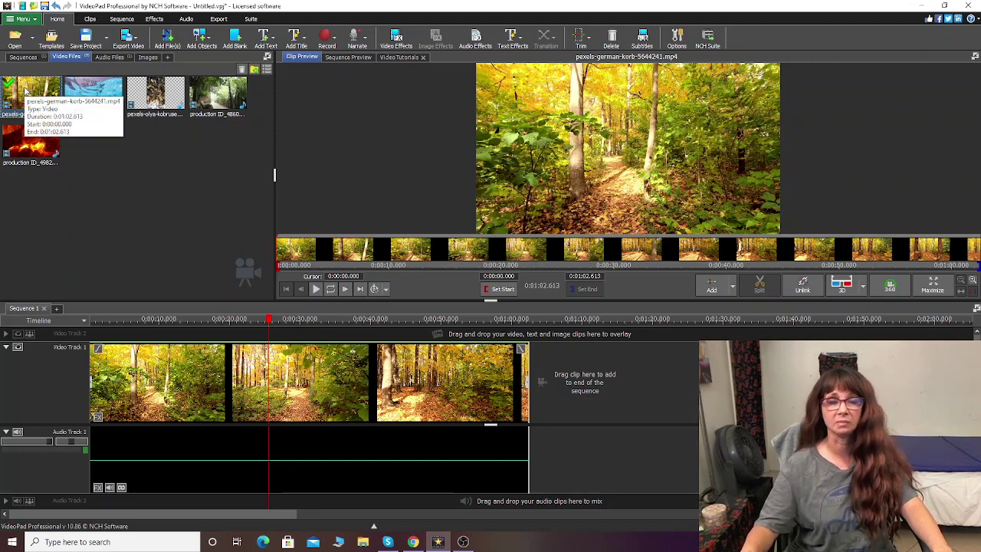
drag(25, 90, 629, 402)
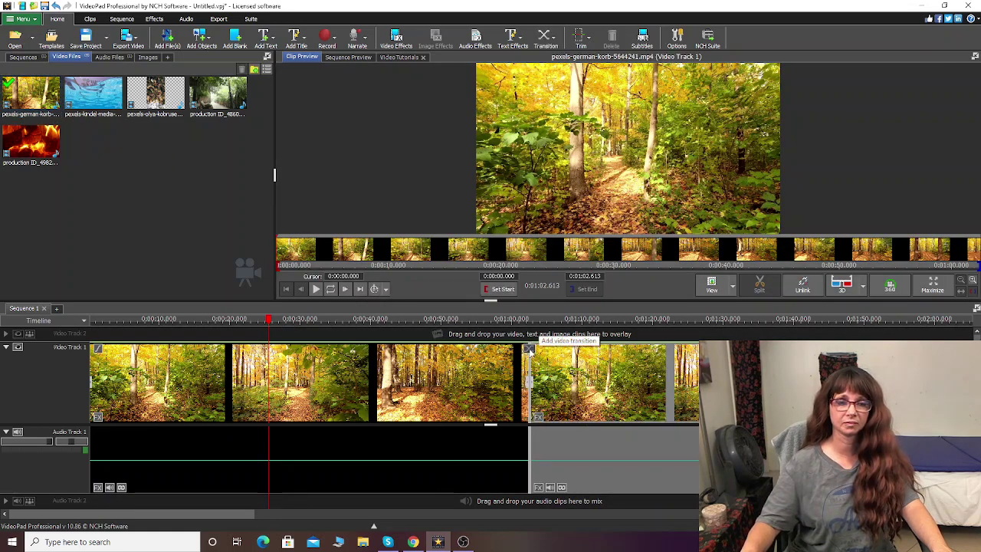
Switch to Sequence Preview, play and pause the forest sequence, then rewind to 0:00:49.276.
click(316, 289)
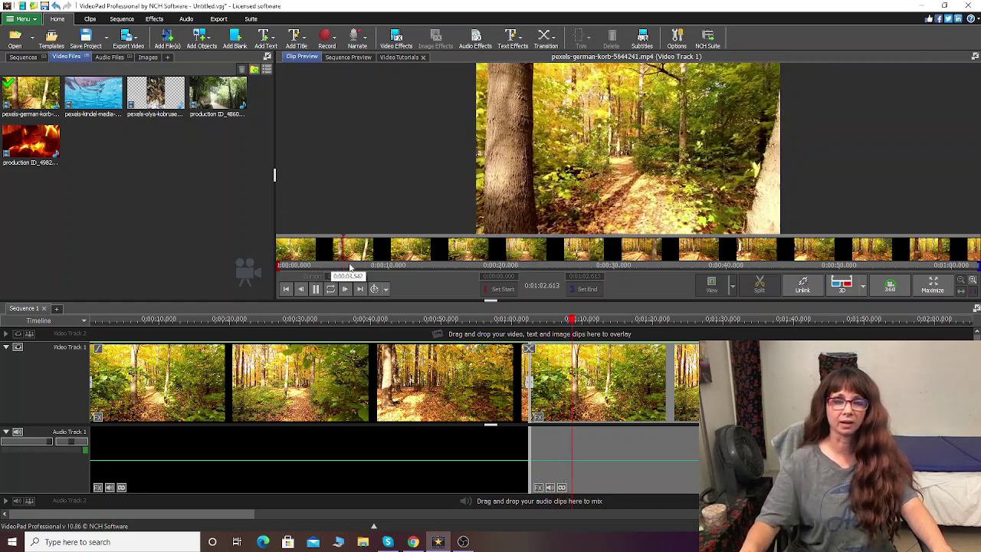
click(454, 319)
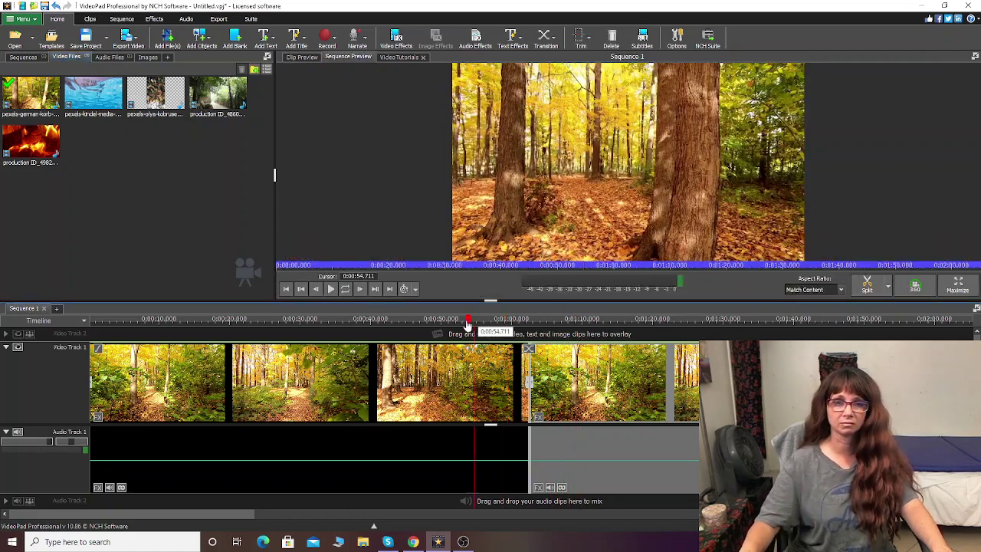
click(331, 288)
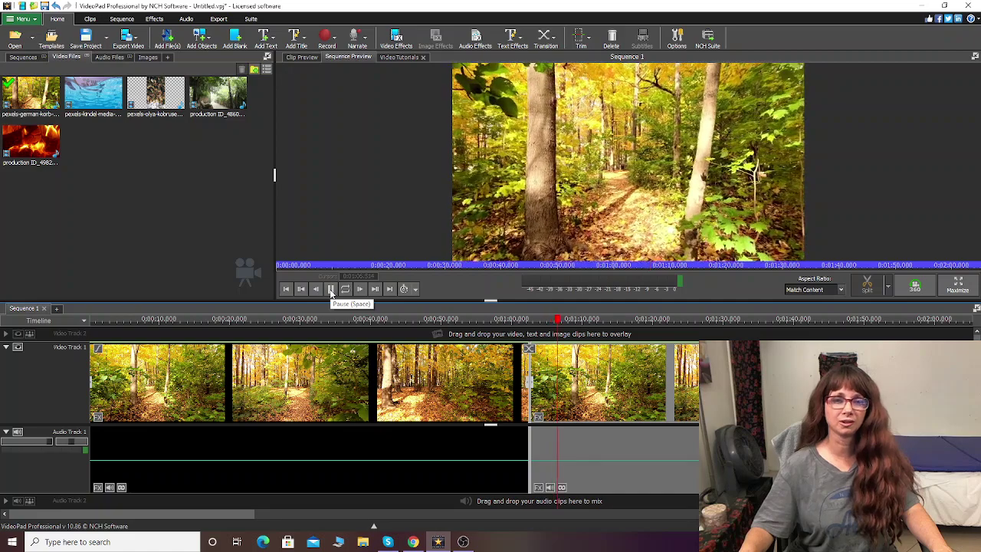
click(331, 290)
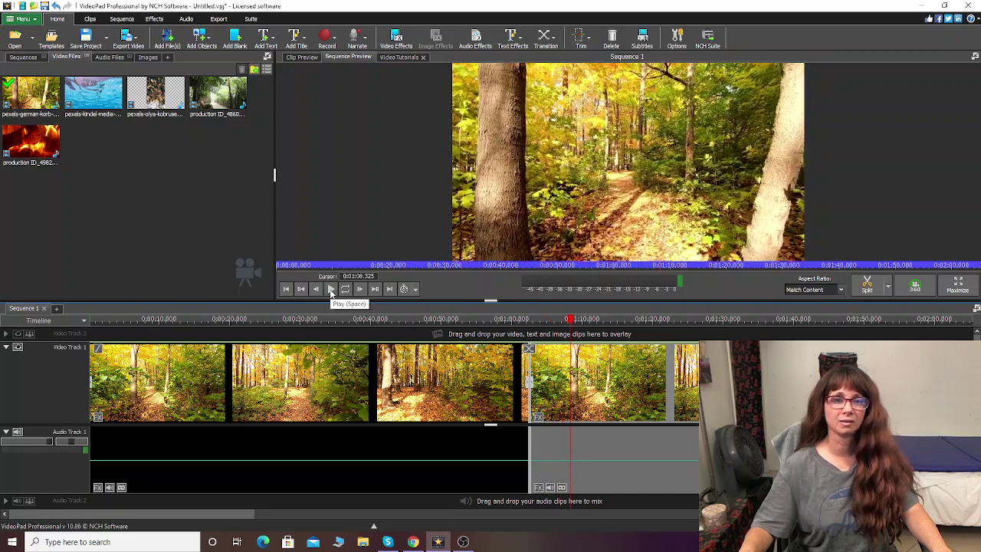
drag(574, 321, 437, 321)
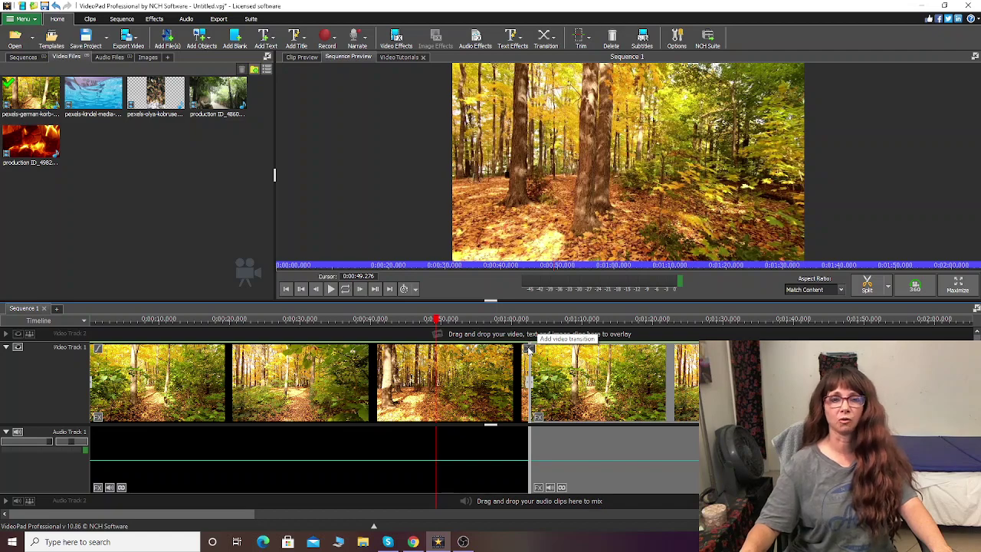
Add a Cross Fade between forest clips 3 and 4, letting the clip move, and play it.
click(528, 349)
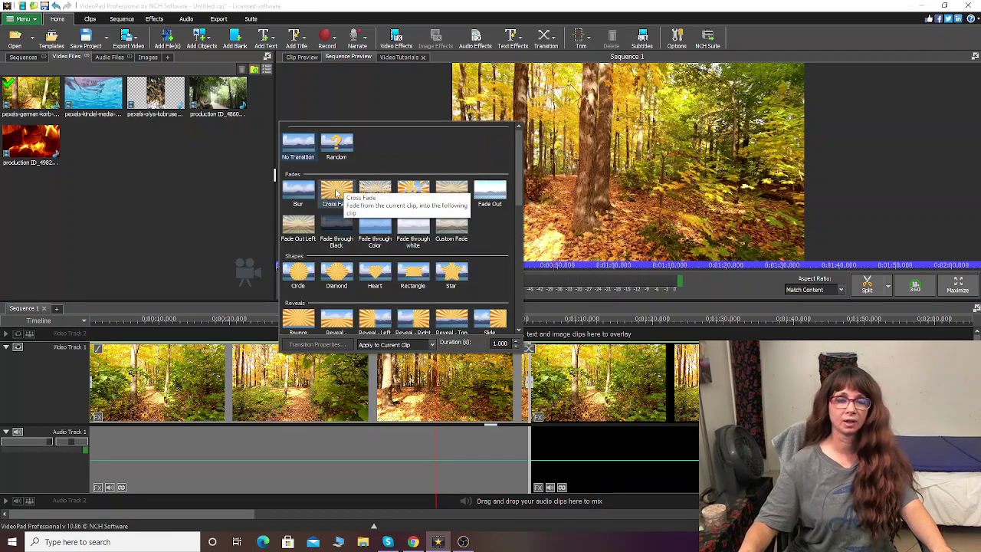
click(336, 193)
click(490, 246)
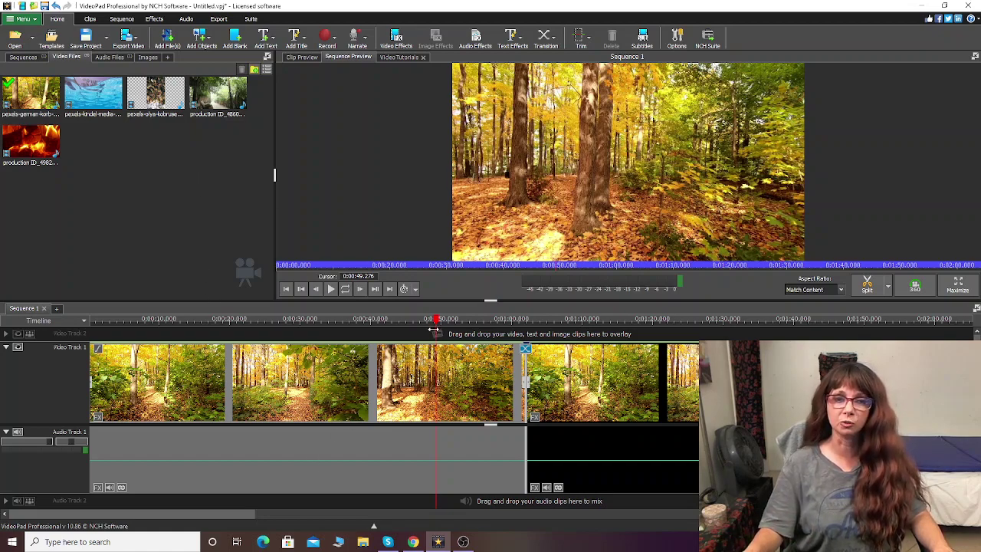
drag(436, 322, 503, 321)
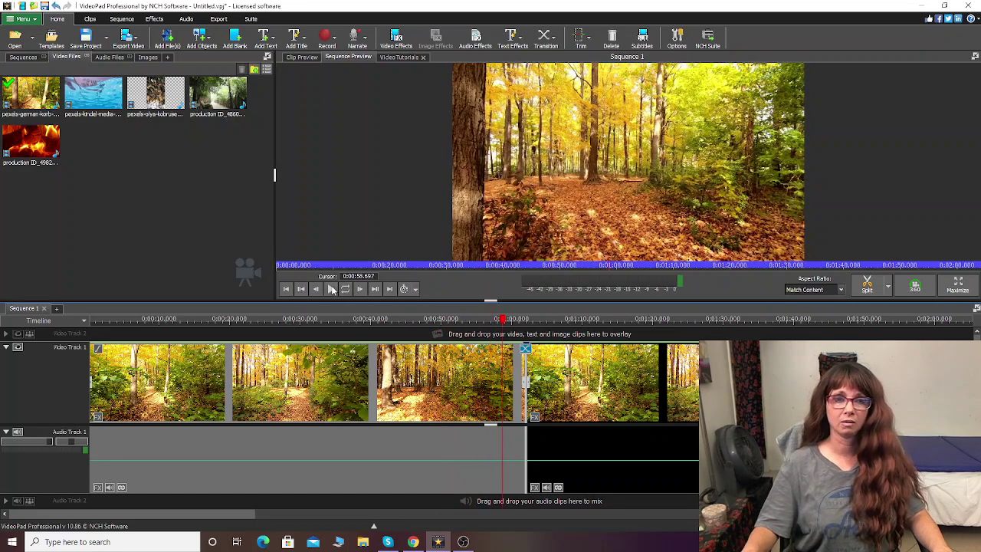
click(330, 290)
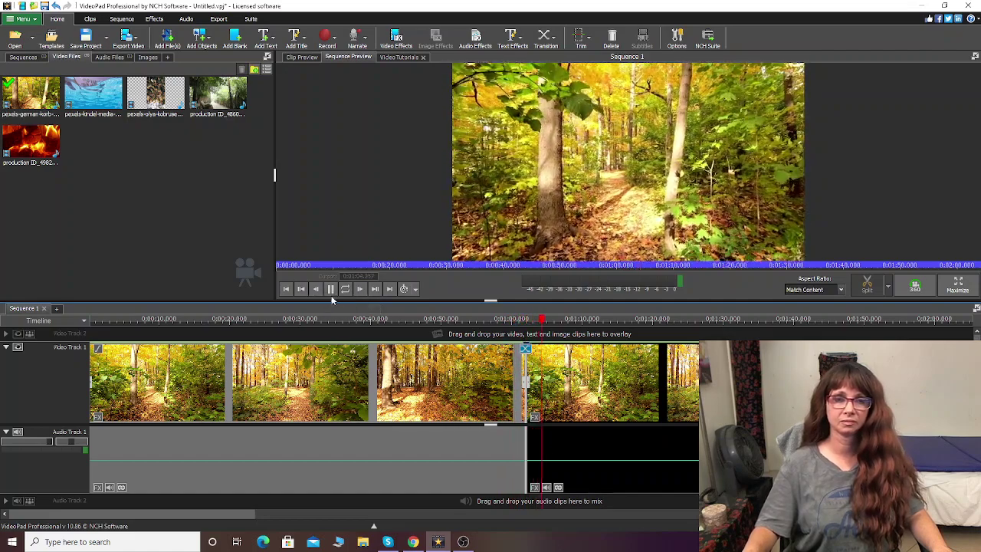
click(330, 290)
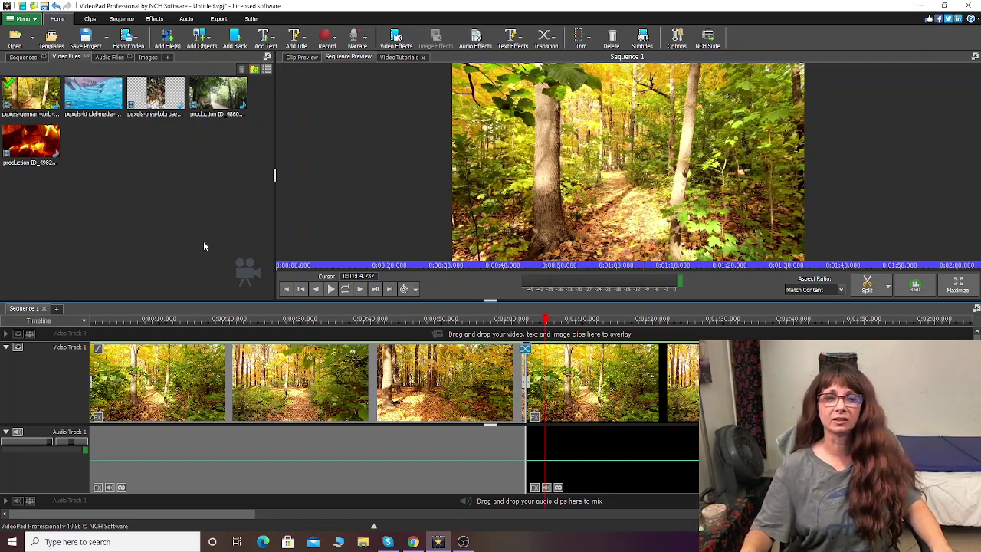
drag(544, 321, 512, 325)
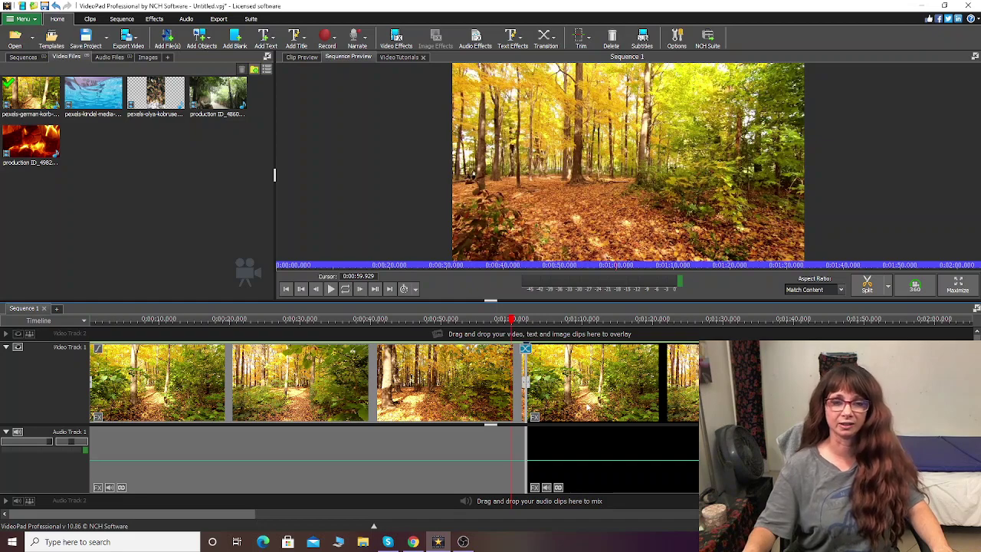
Delete all forest clips from the timeline, rewind to the start, and select the fallen-leaves bin clip.
click(591, 433)
right_click(591, 433)
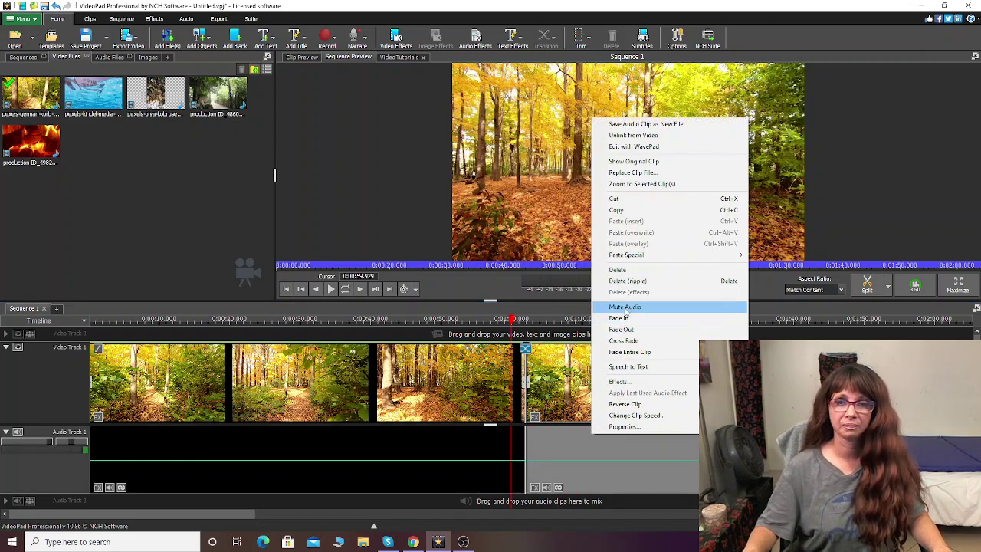
click(617, 270)
click(184, 475)
right_click(184, 475)
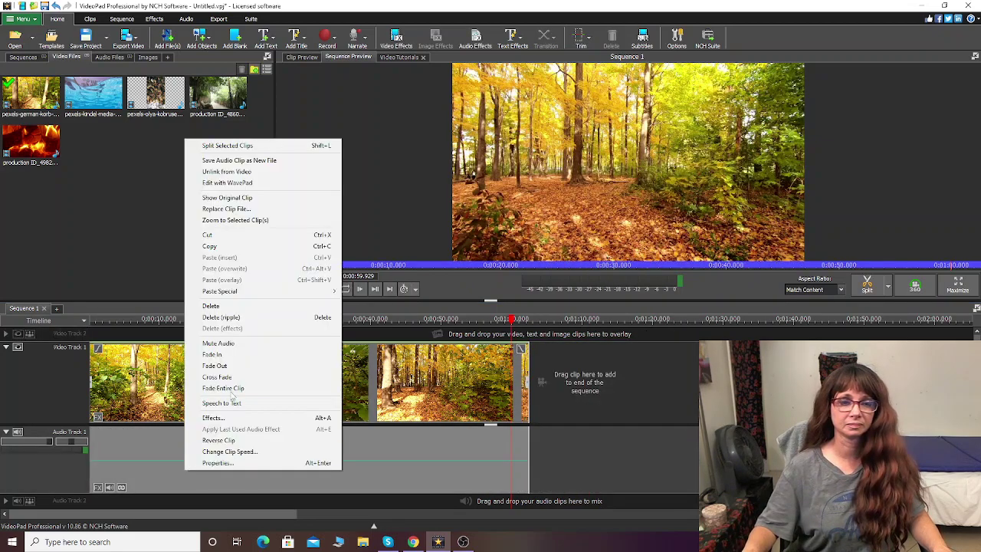
click(211, 306)
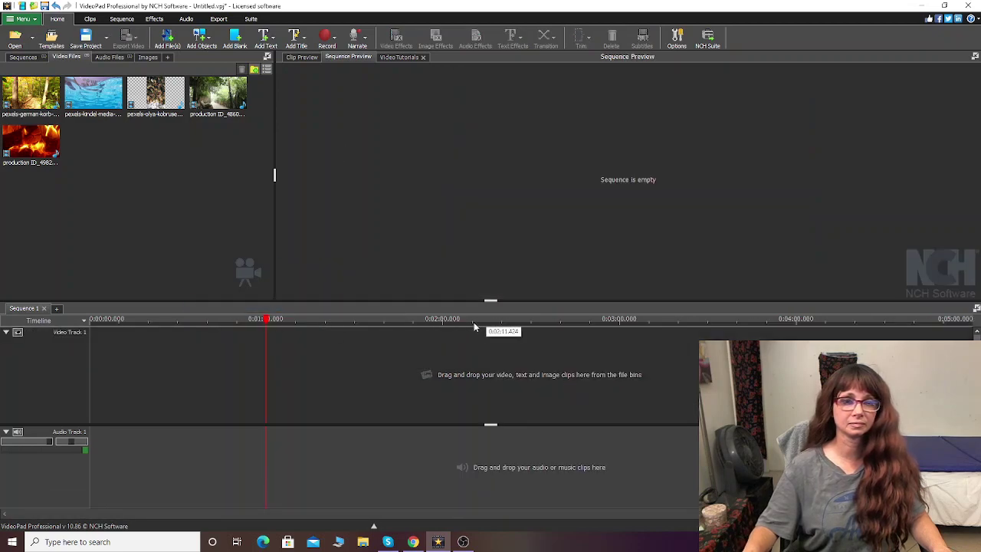
drag(266, 320, 92, 320)
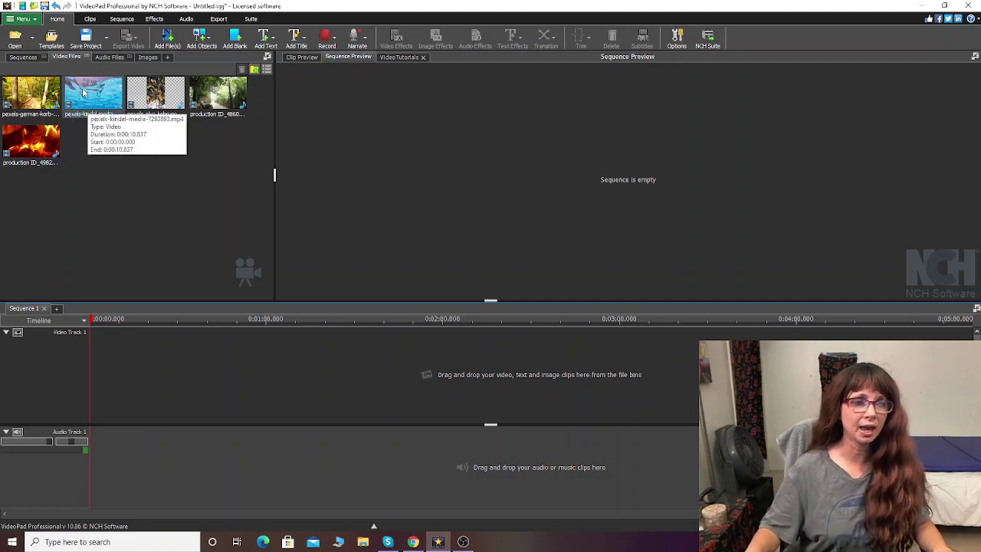
click(163, 99)
Place pexels-olya-kobruseva-5739873.mp4 at the start of Video Track 1.
drag(161, 99, 157, 352)
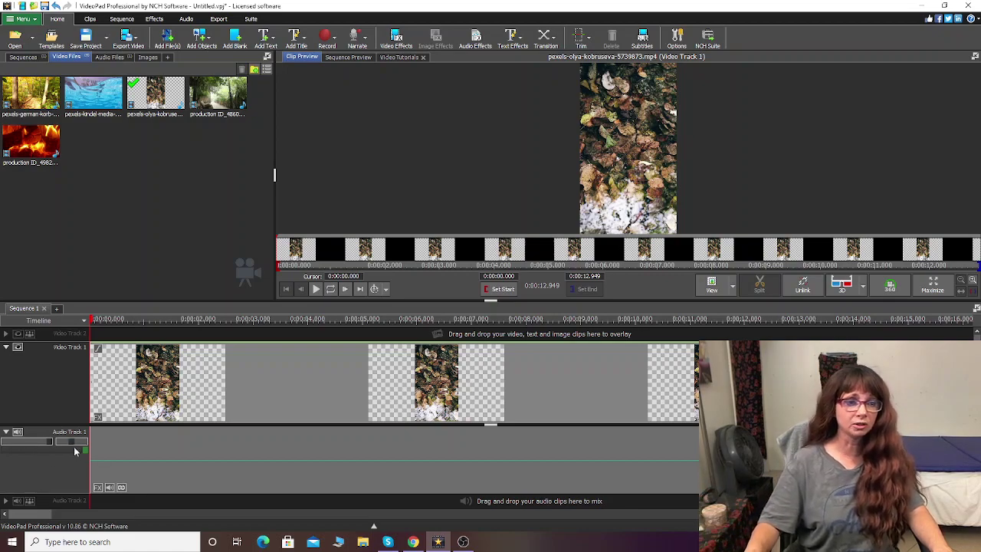
click(6, 432)
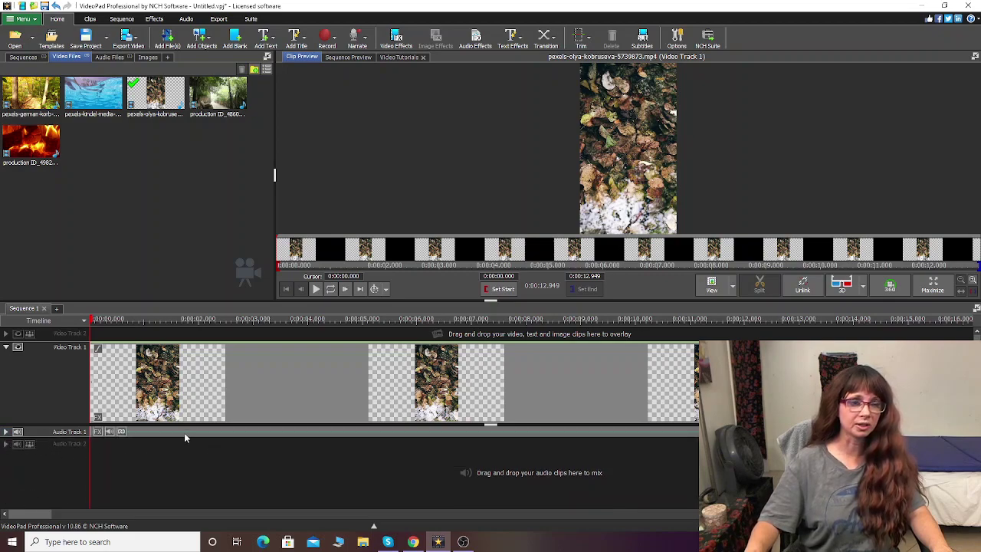
click(6, 432)
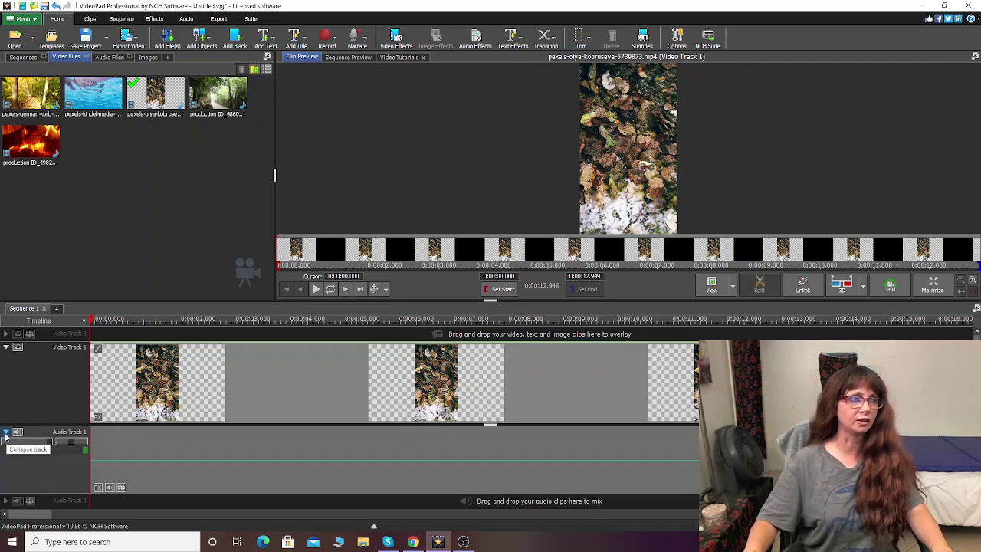
click(7, 432)
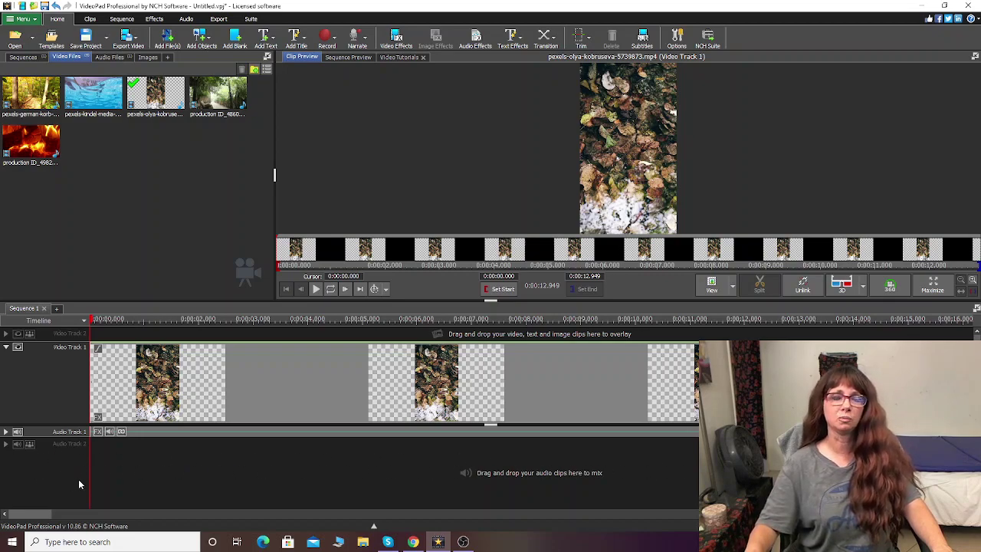
click(7, 432)
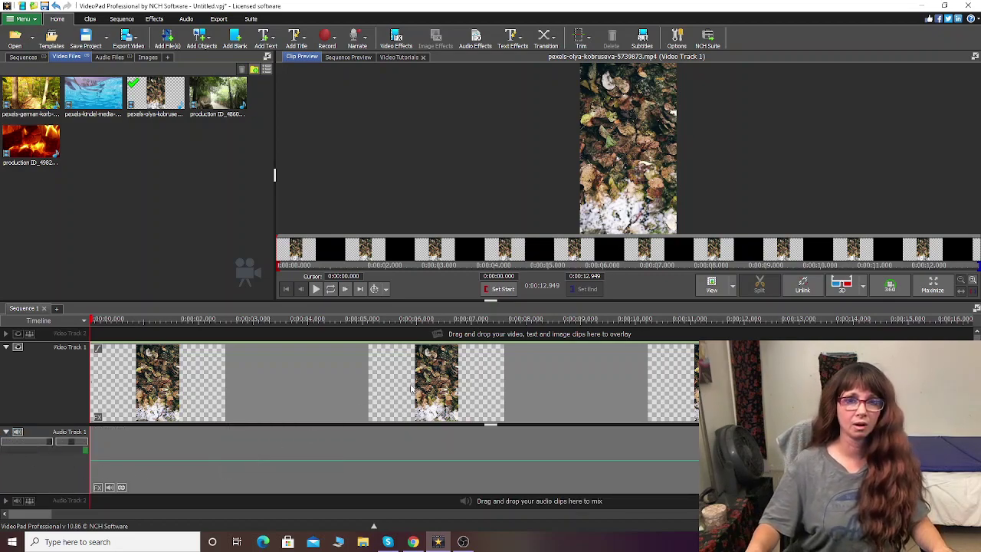
click(315, 289)
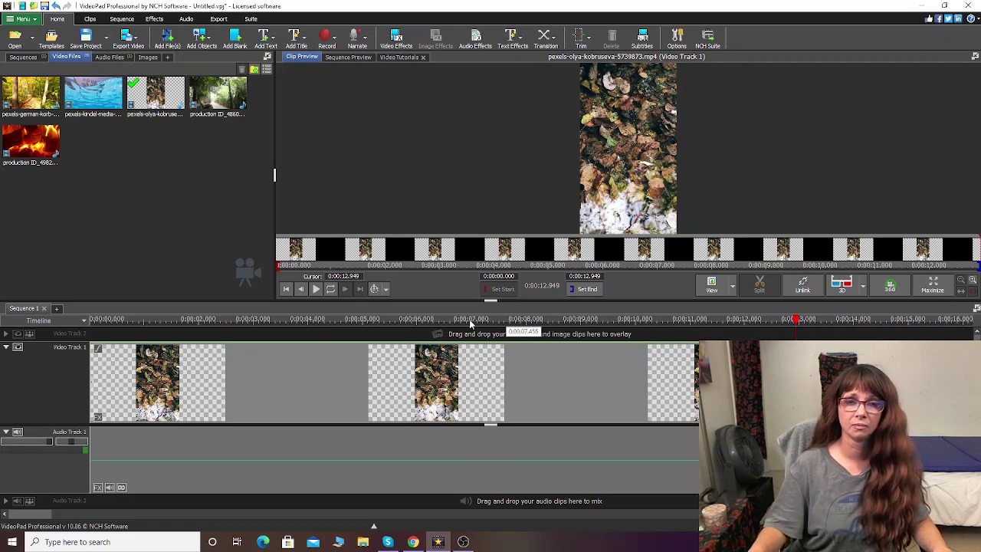
Delete the leaves clip from the track, stretch its bin copy to 1:1, and play it.
right_click(264, 391)
click(290, 288)
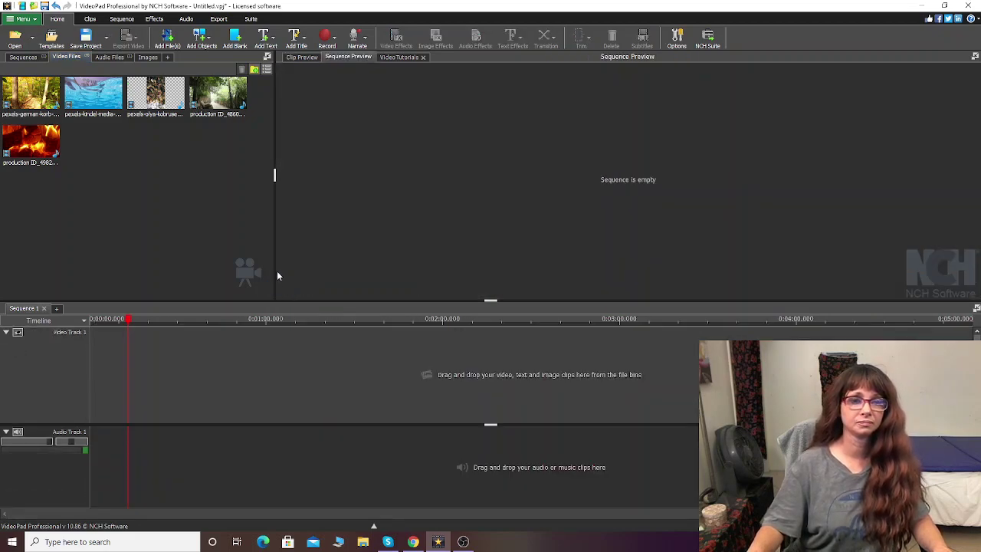
right_click(152, 91)
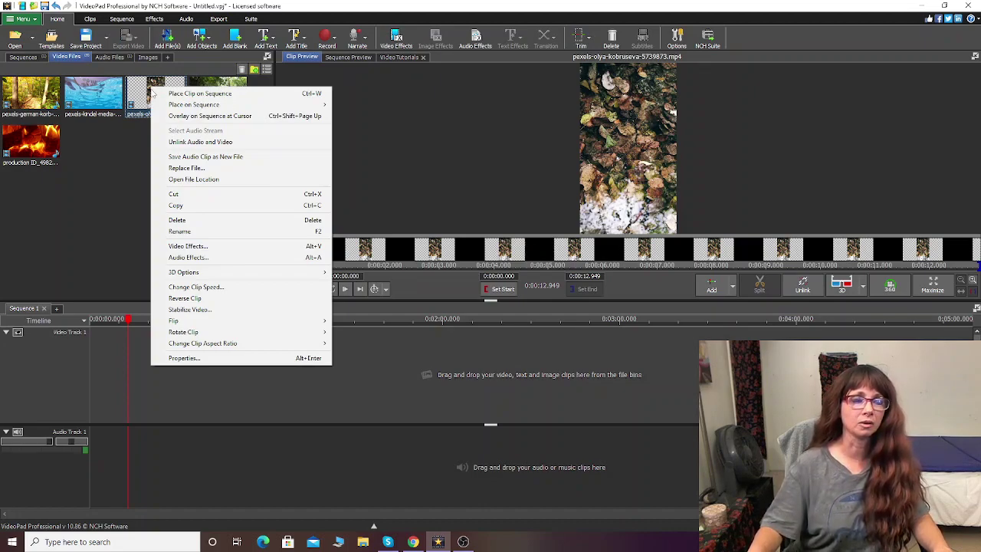
mouse_move(190, 350)
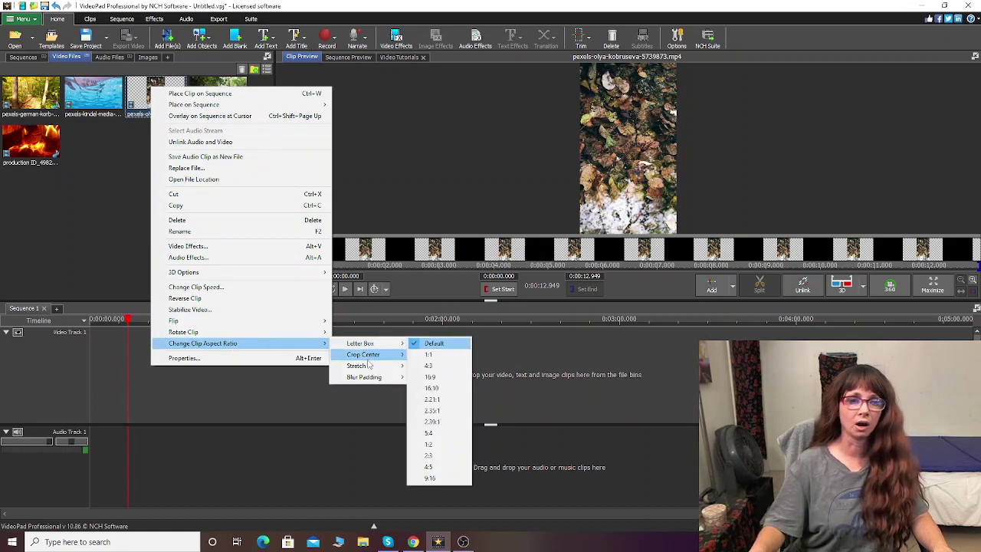
mouse_move(368, 368)
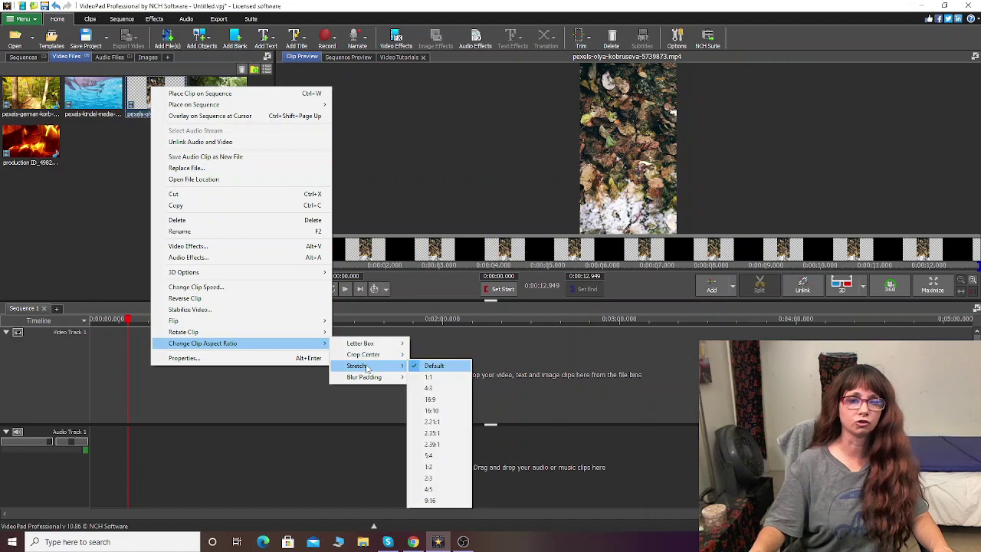
click(432, 378)
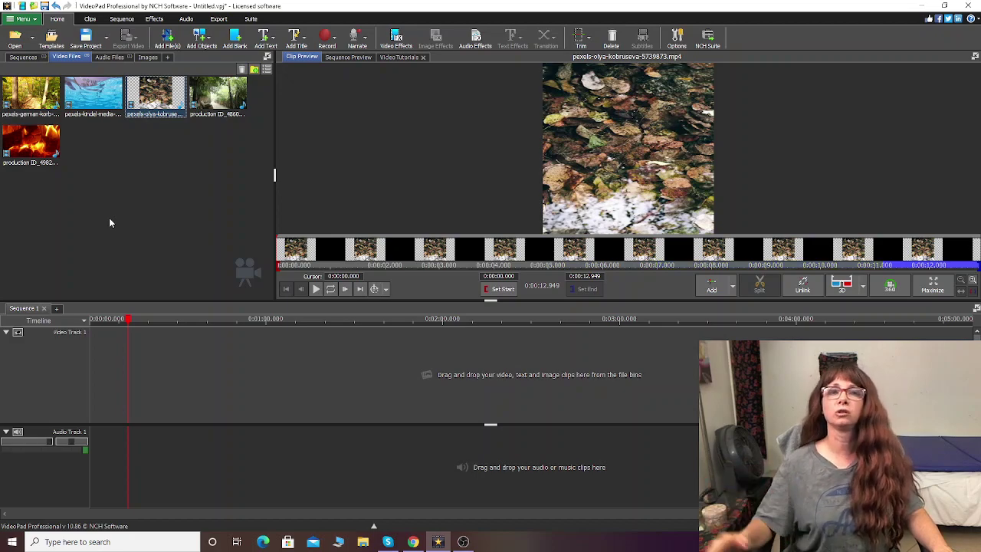
click(316, 290)
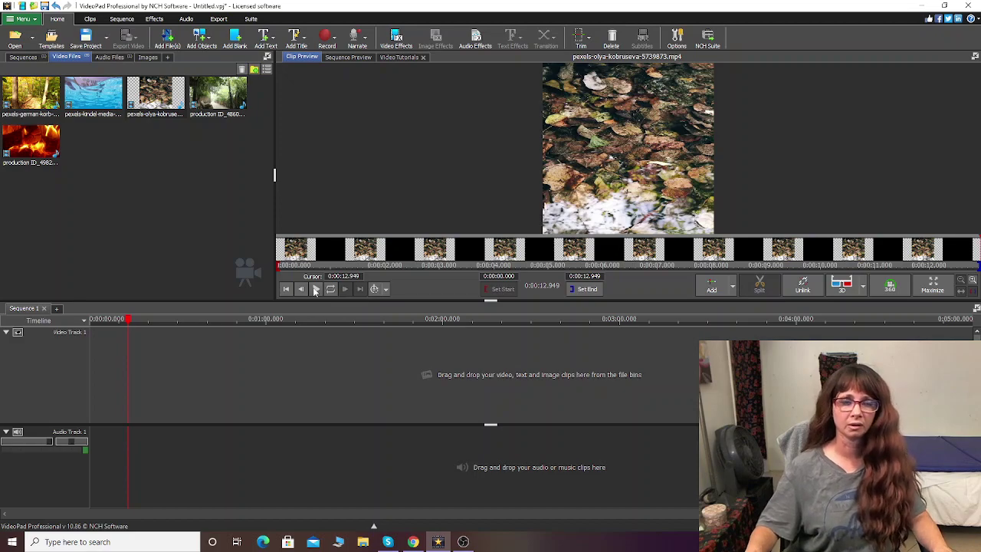
Stretch the third bin clip to a 4:3 aspect ratio and preview it in Clip Preview.
right_click(146, 98)
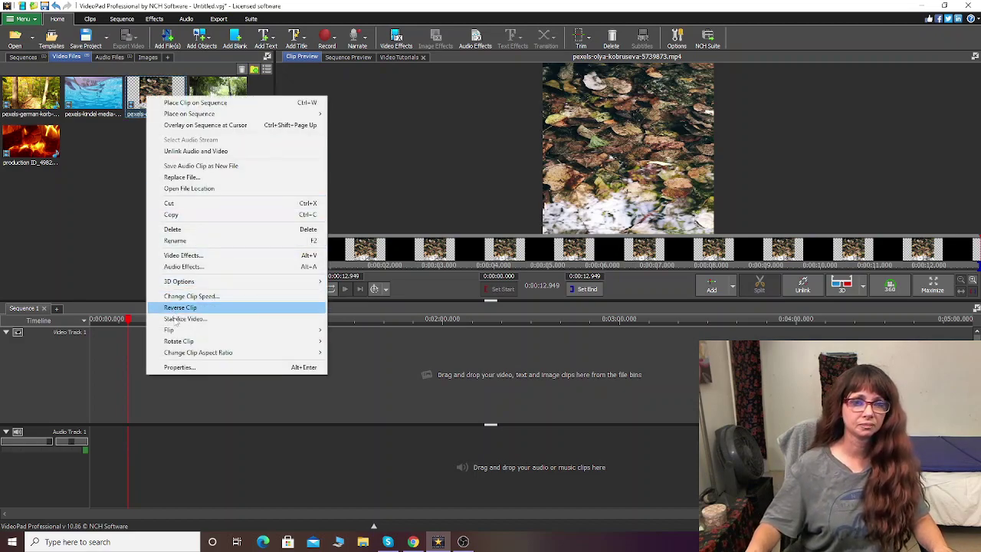
mouse_move(311, 354)
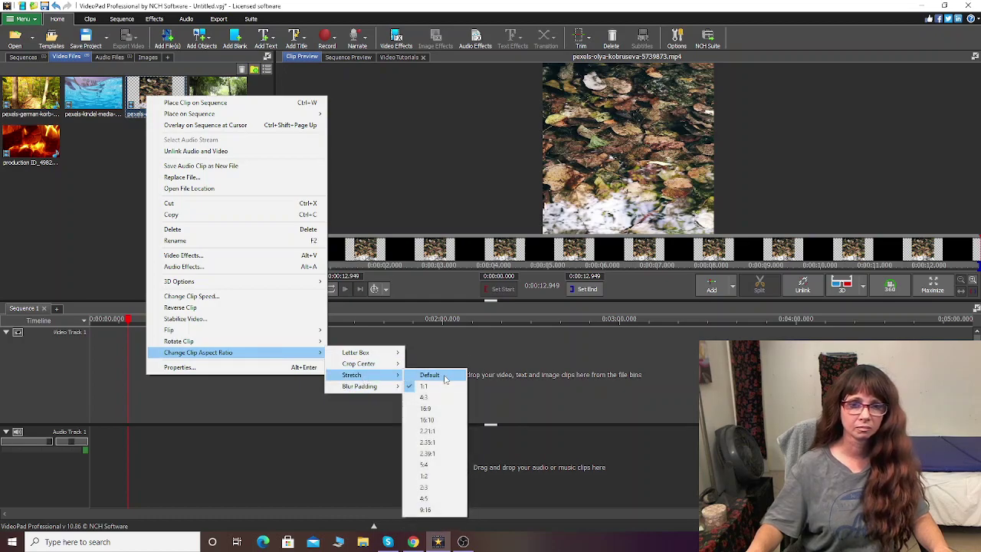
click(424, 397)
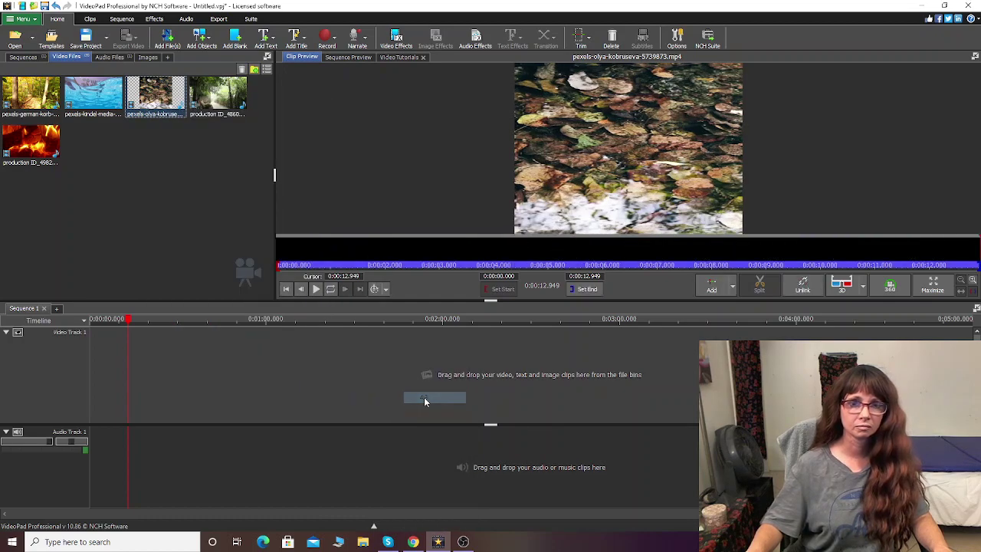
click(315, 290)
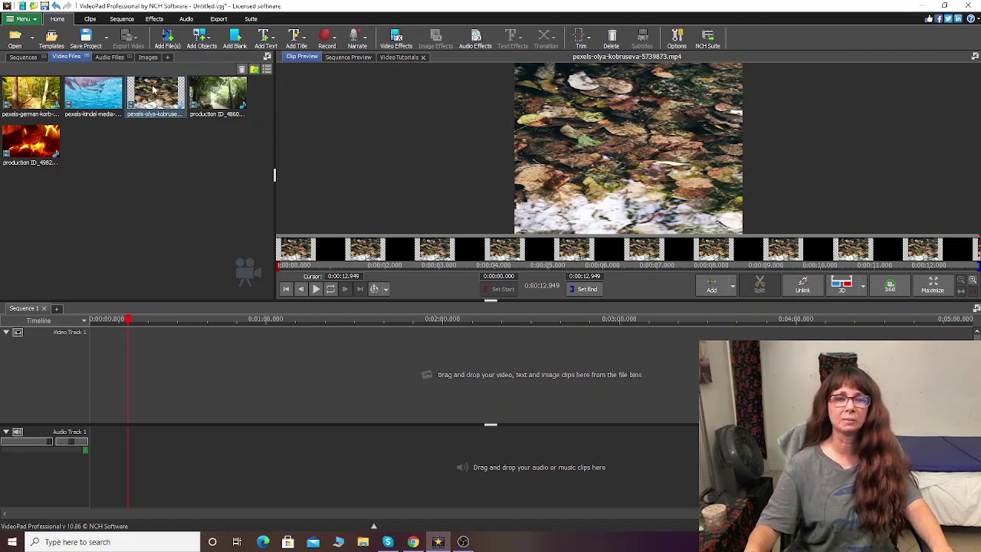
Place the stretched leaves clip on Video Track 1 and append a second copy with Ctrl+Shift+A.
drag(154, 91, 119, 378)
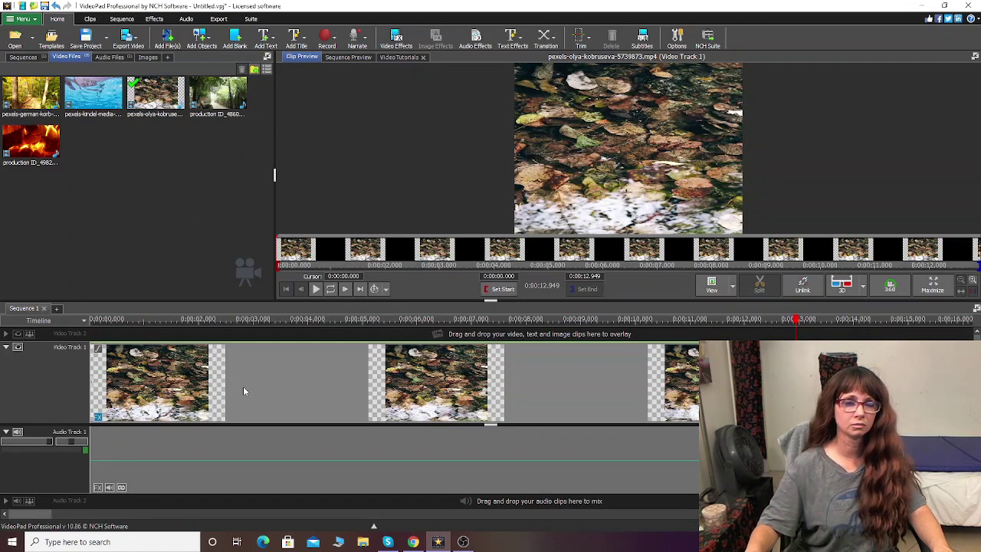
click(788, 320)
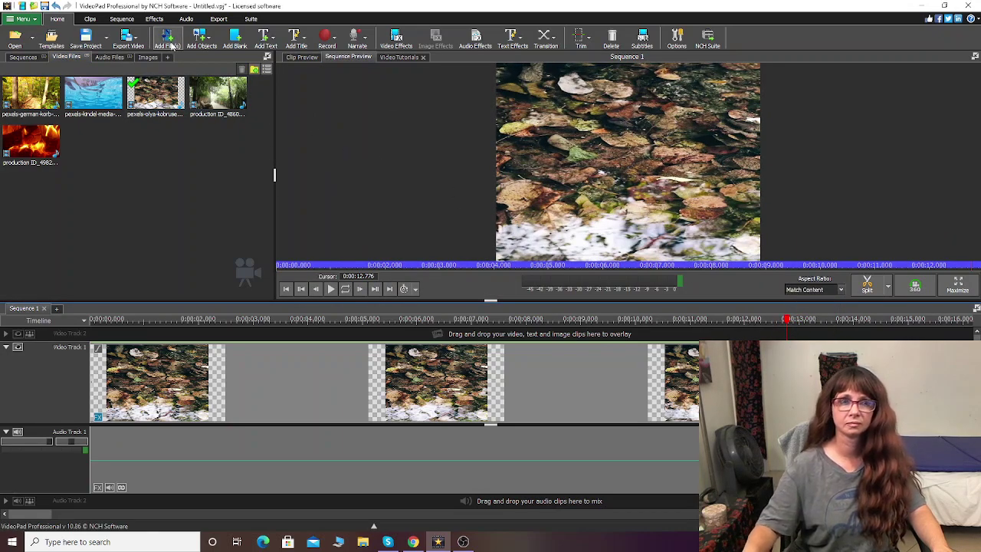
click(175, 88)
key(ctrl+shift+a)
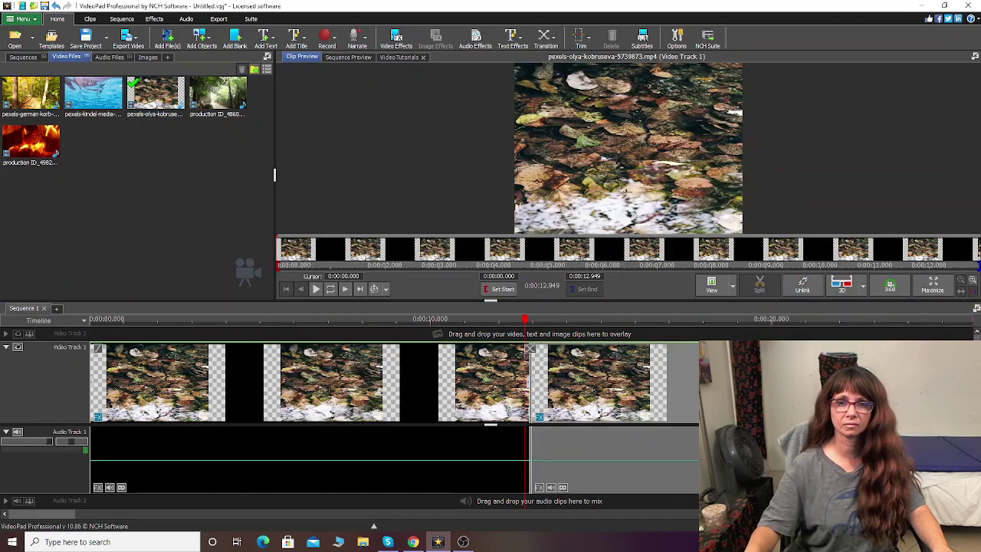
drag(526, 320, 502, 319)
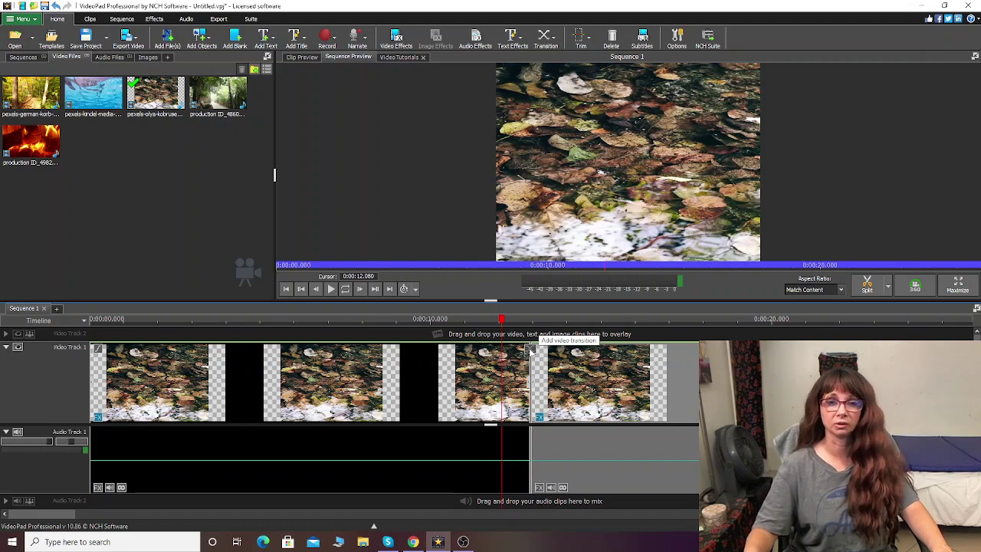
Add a transition at the leaves clip join, shifting the second clip to overlap, and play it.
click(529, 351)
click(341, 196)
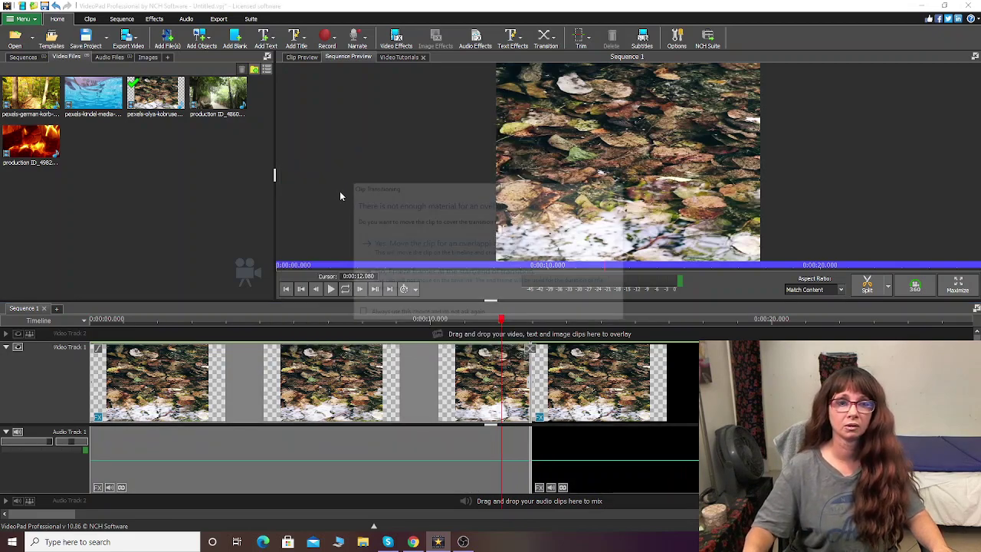
click(429, 243)
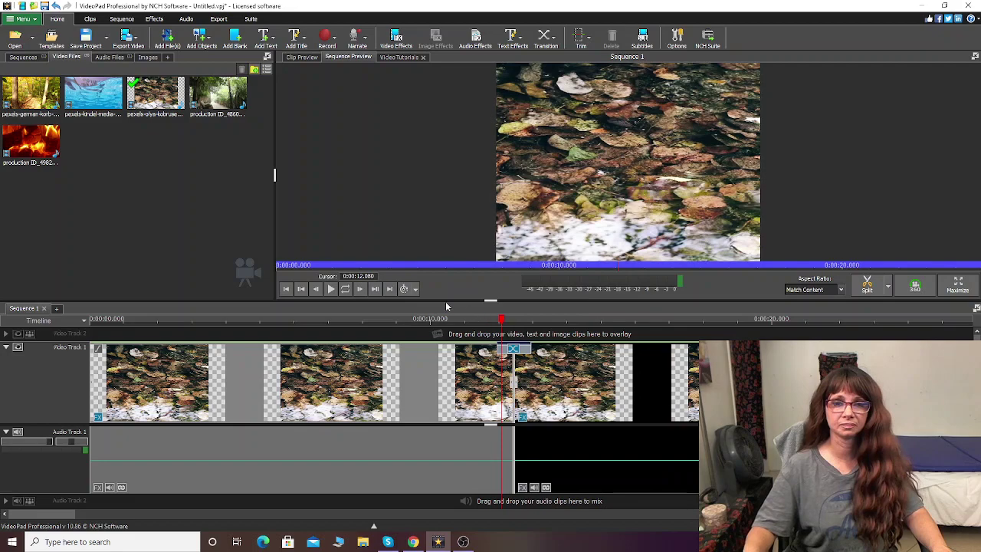
click(331, 289)
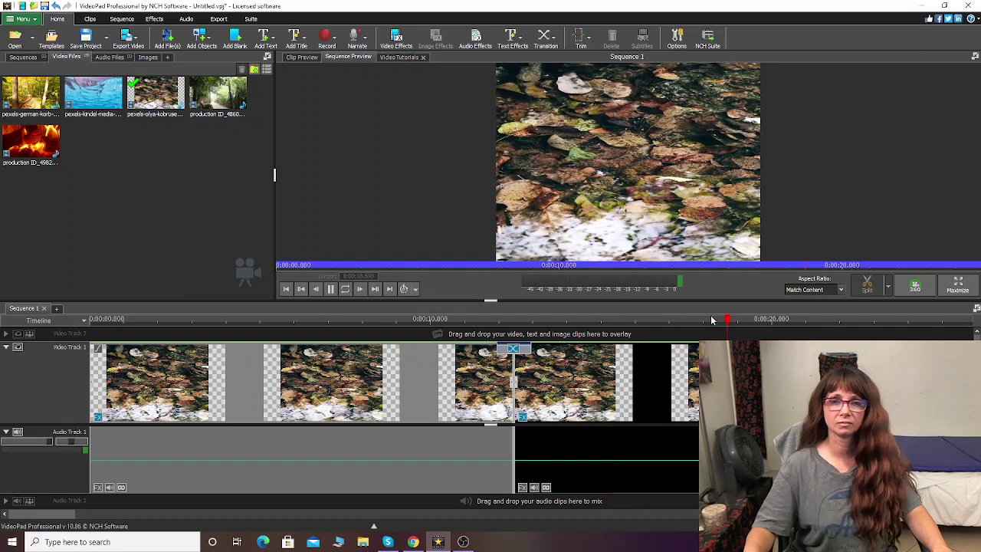
click(332, 290)
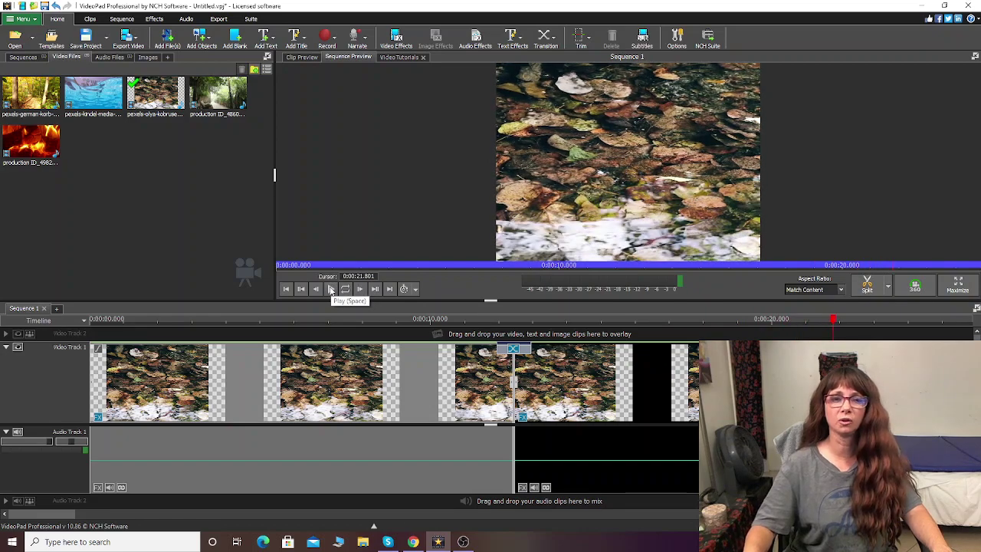
Delete the clip after the playhead, then the remaining leaves clip from the timeline.
right_click(593, 430)
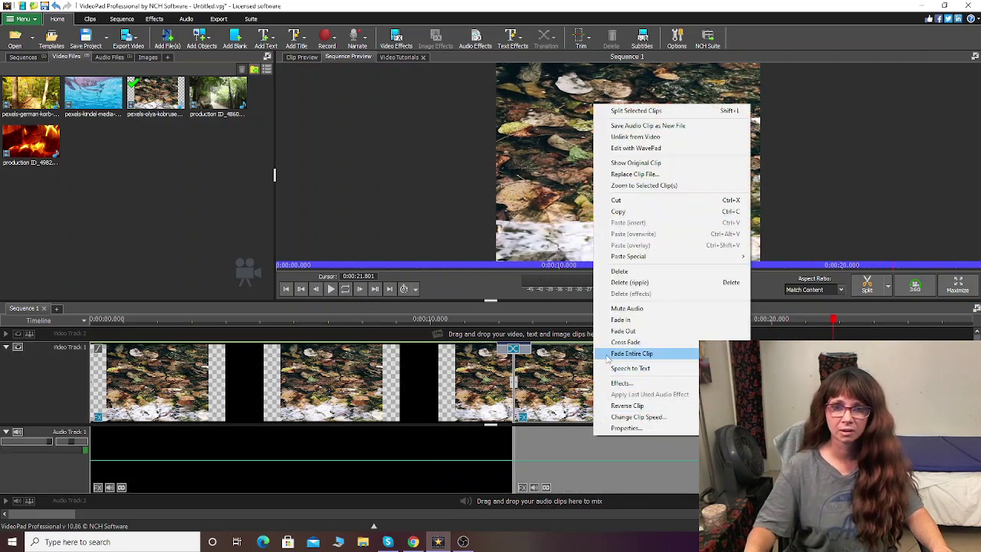
click(620, 272)
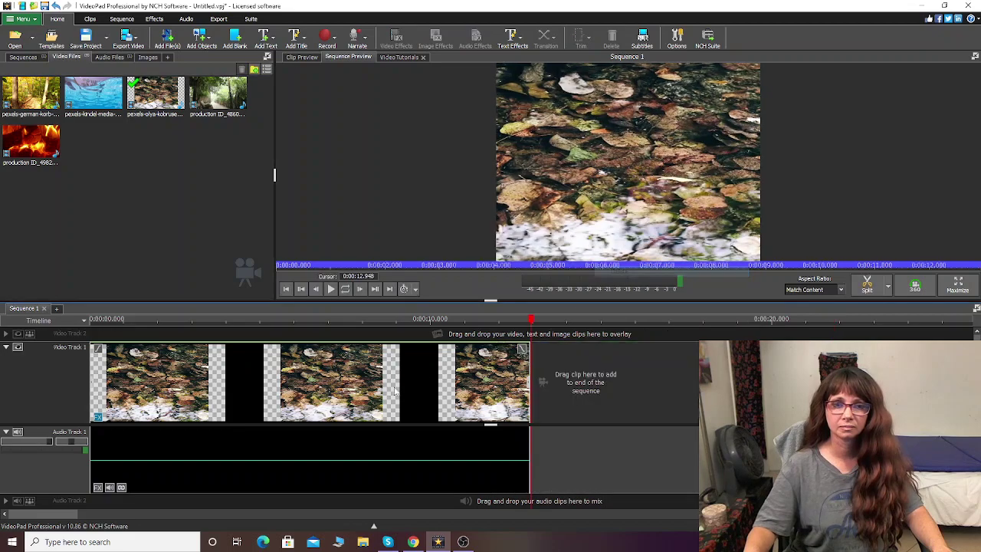
right_click(335, 450)
click(398, 285)
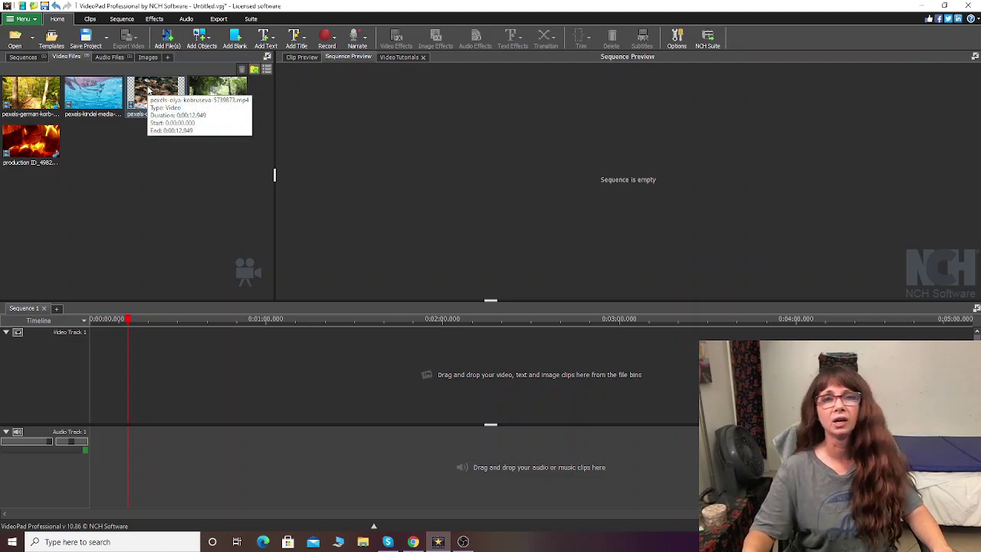
Give the leaves clip a narrower Stretch ratio and place it on Video Track 1.
right_click(148, 90)
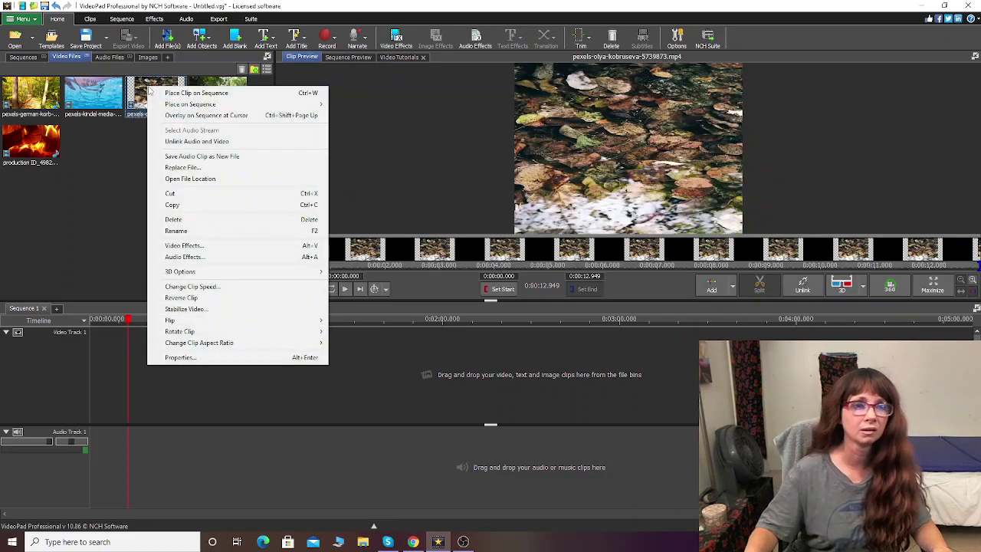
mouse_move(194, 333)
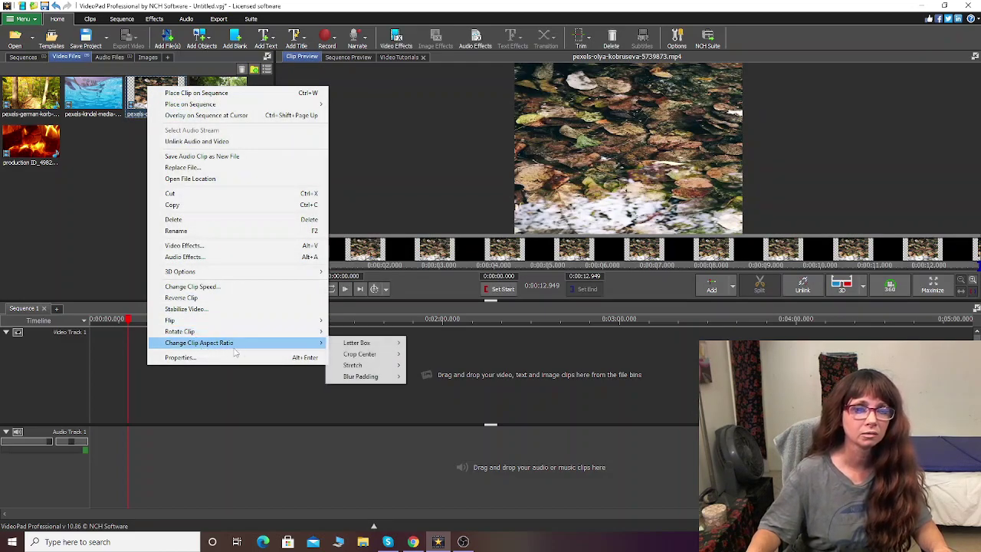
mouse_move(230, 343)
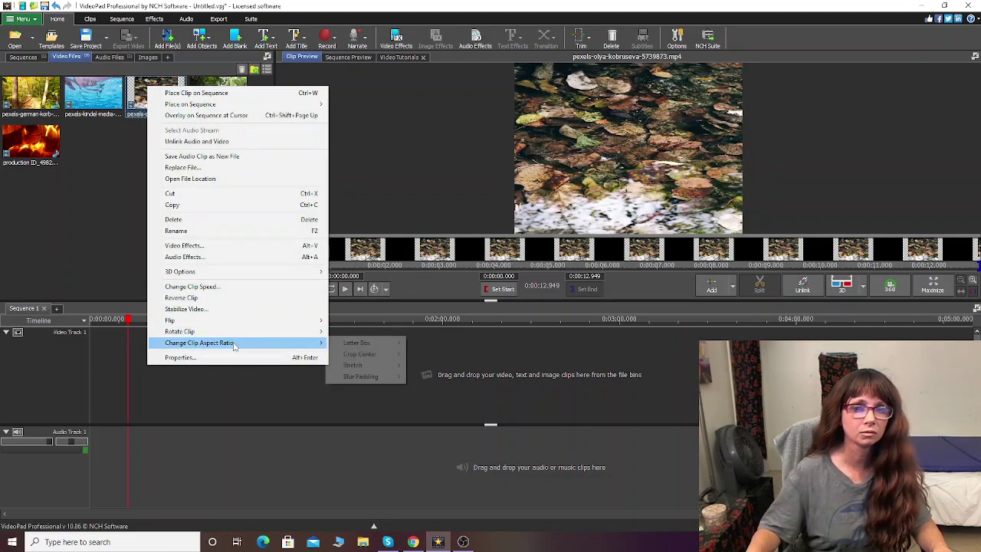
mouse_move(365, 366)
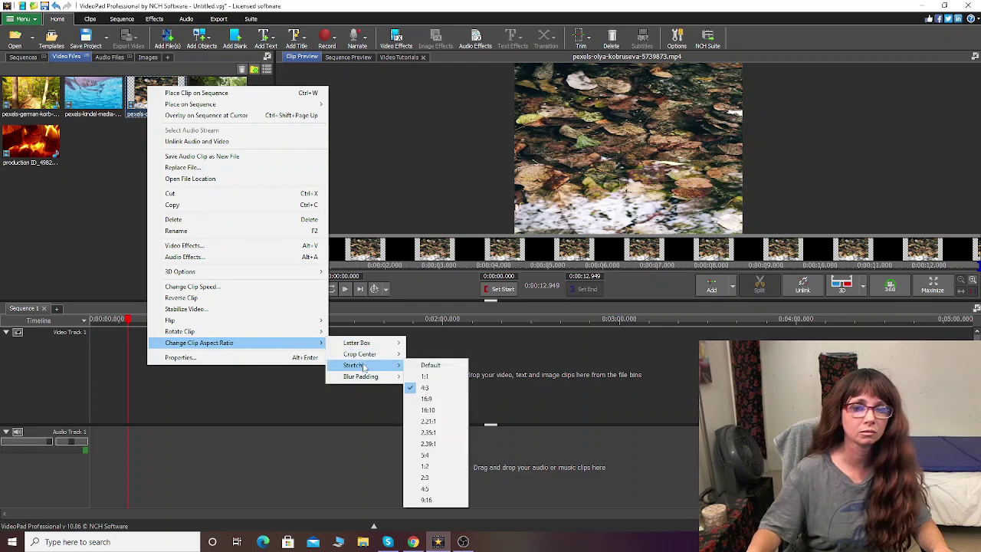
click(428, 378)
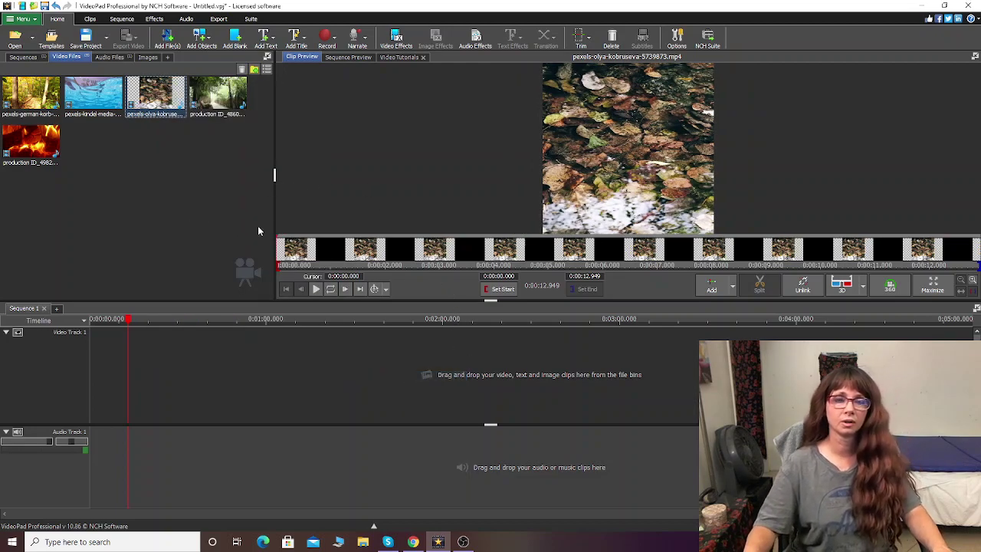
drag(141, 90, 191, 372)
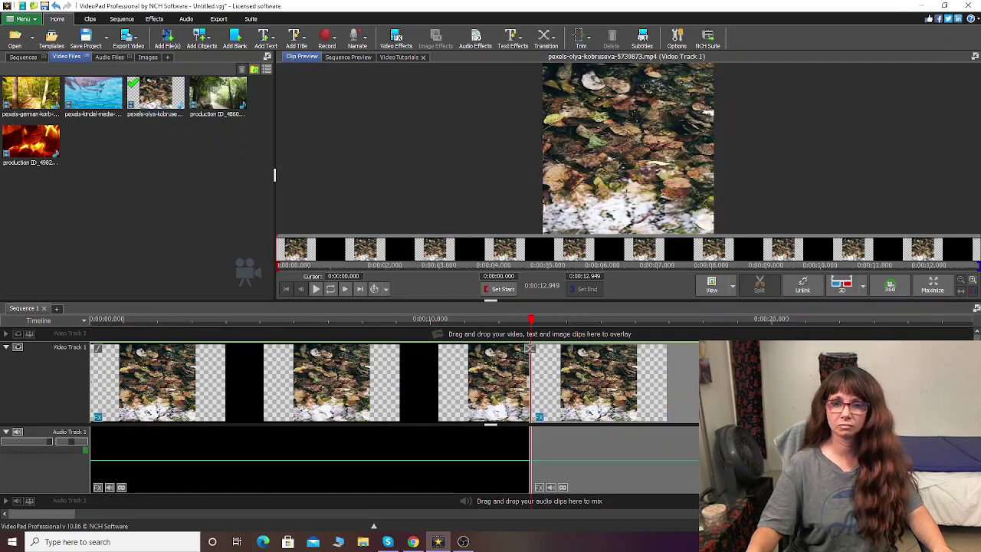
Add a transition at the clip join, moving the clip so it overlaps.
click(521, 322)
click(530, 349)
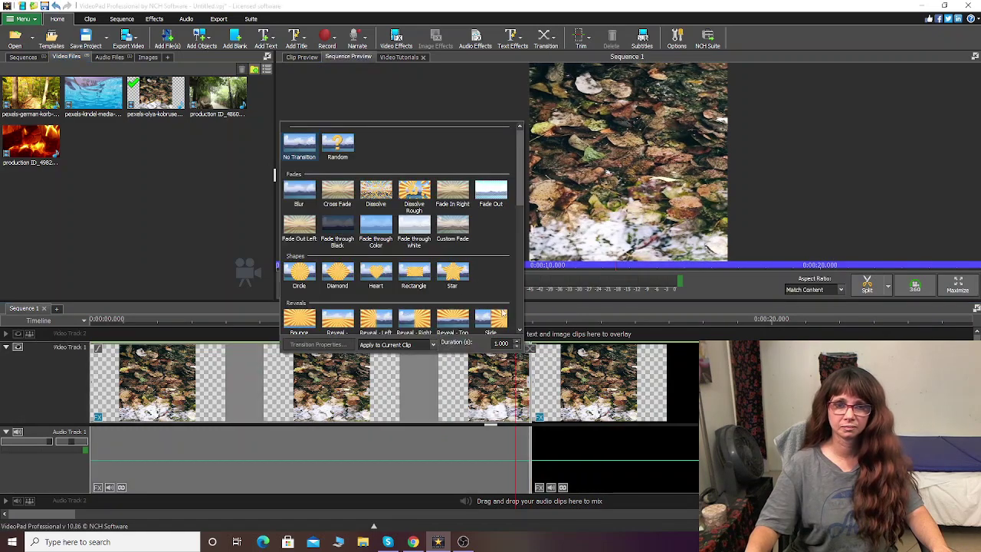
click(342, 201)
click(424, 257)
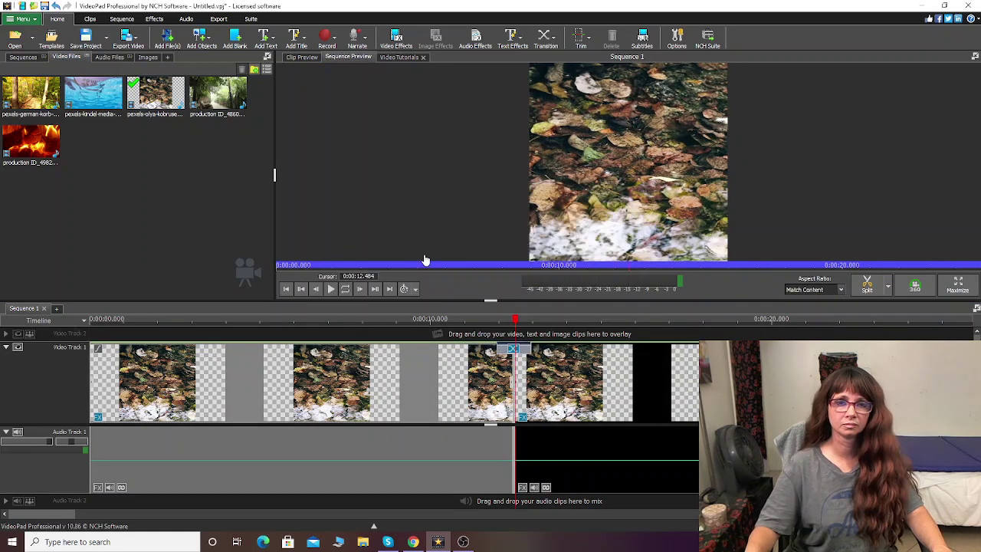
drag(517, 322, 455, 322)
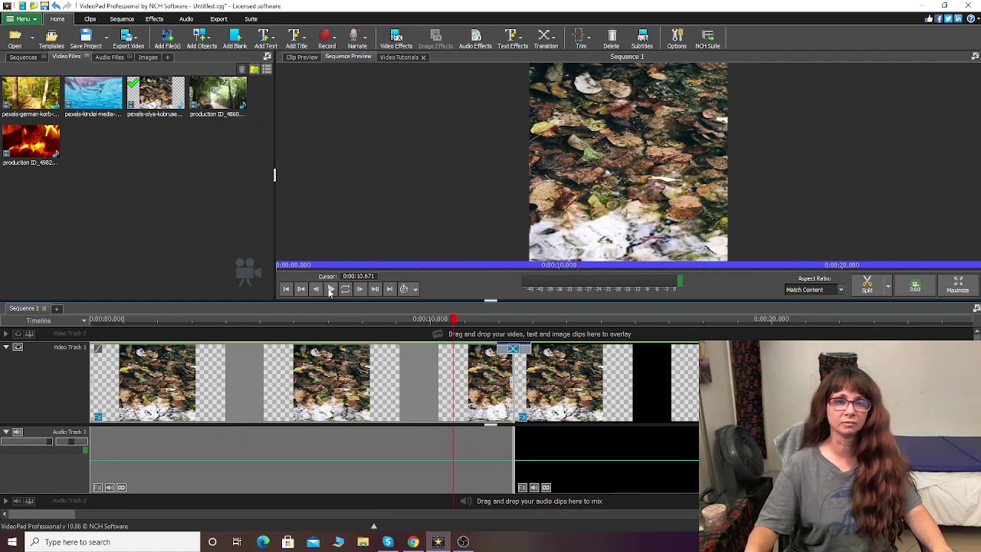
Play the sequence through the transition, then pause and park the playhead near 10 seconds.
click(331, 290)
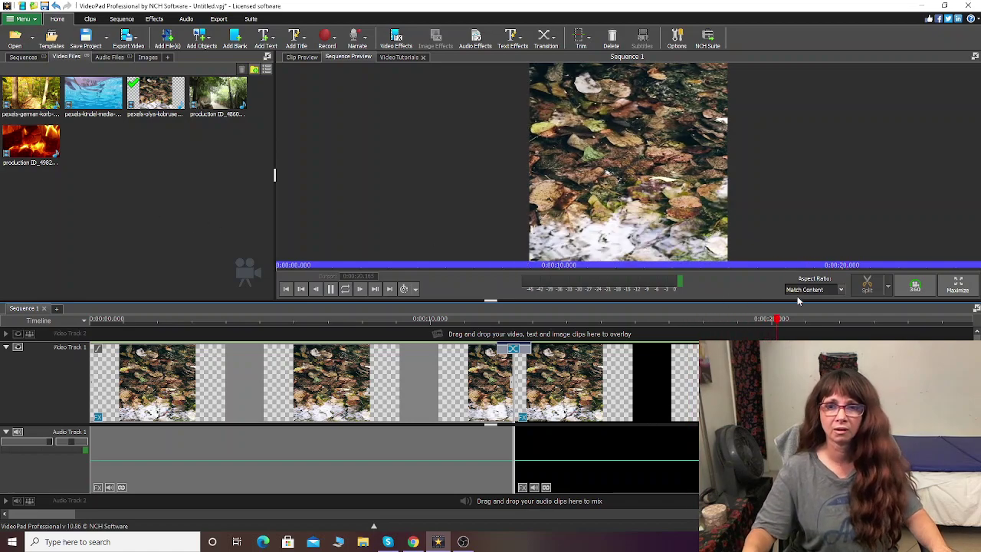
drag(774, 319, 329, 321)
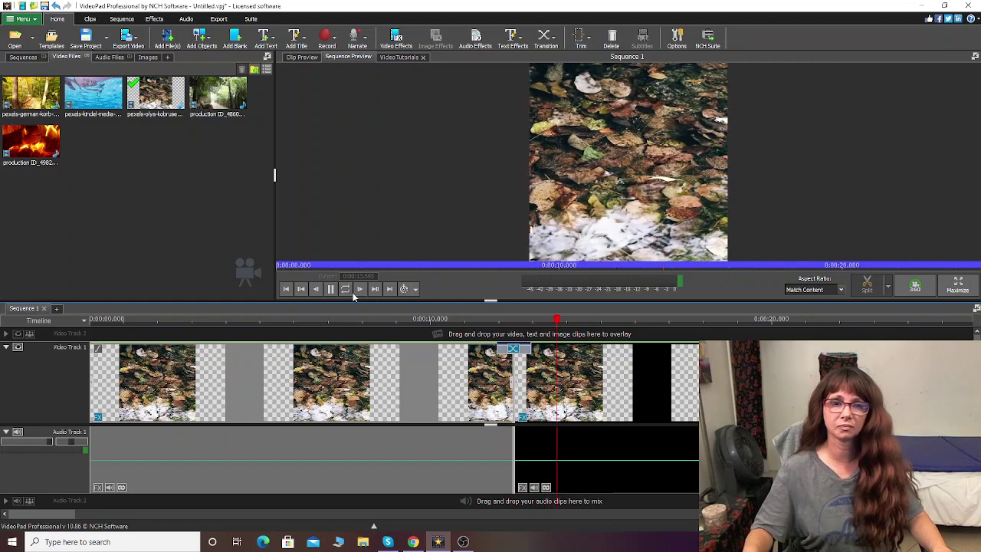
click(331, 289)
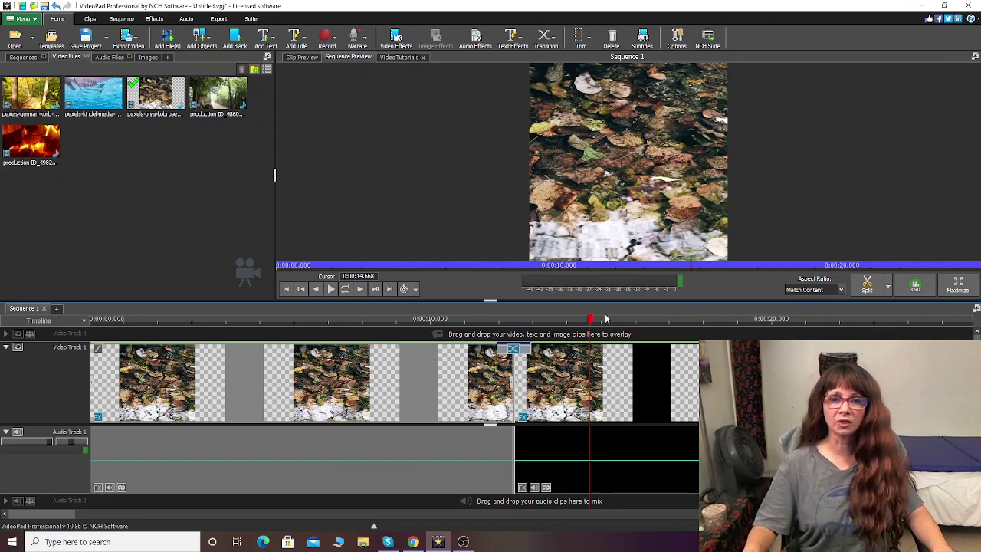
click(441, 321)
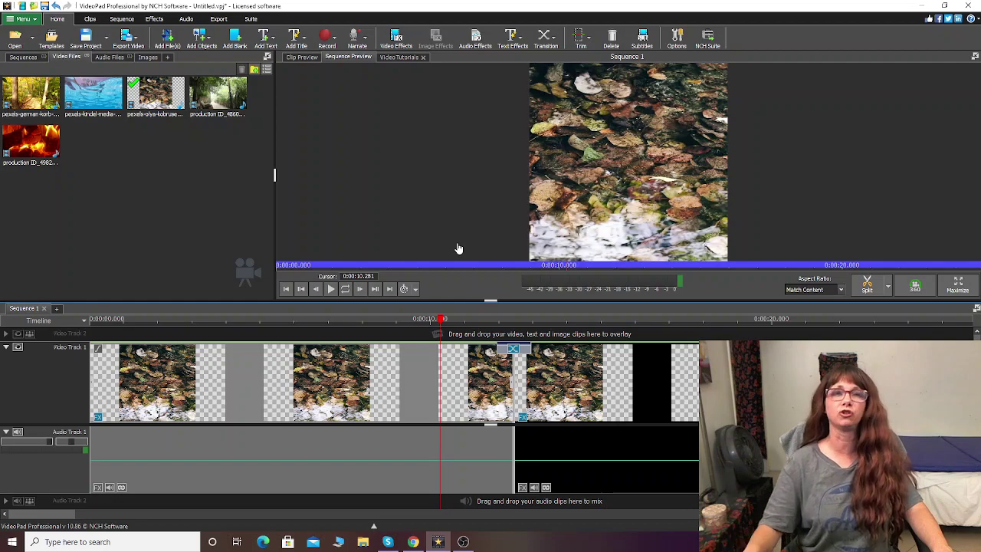
Shorten the leaf-clip transition to 0.002 seconds, letting the clip move to meet it, and verify.
click(512, 350)
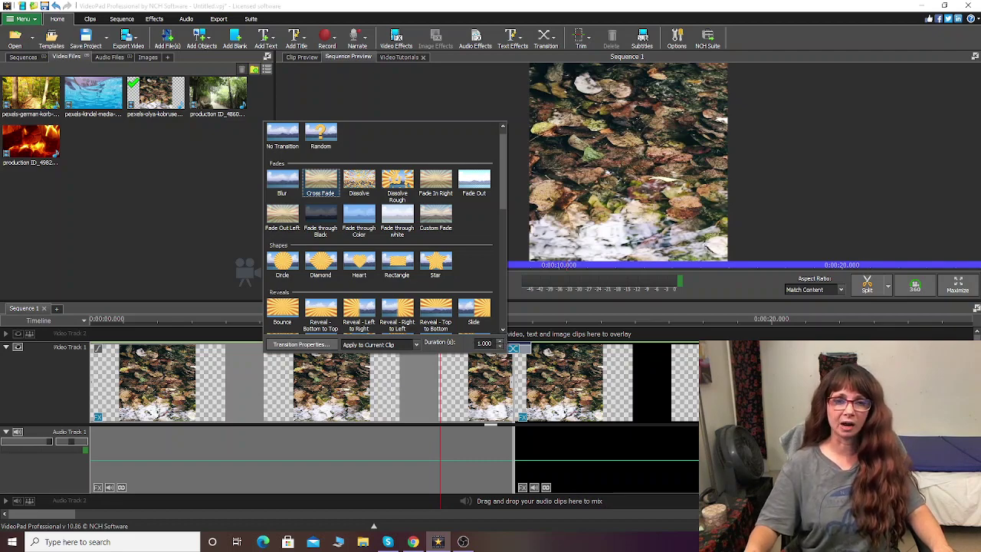
double_click(490, 343)
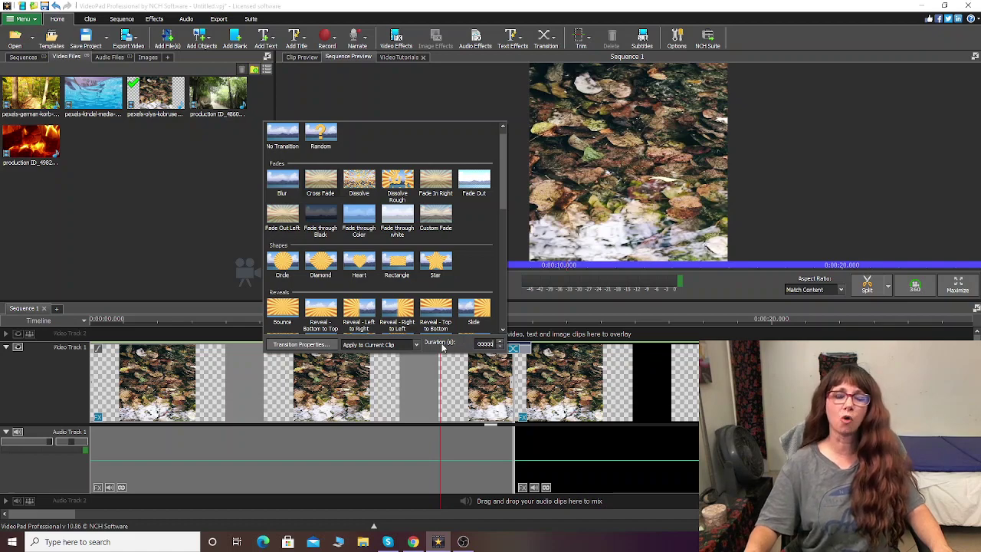
click(198, 176)
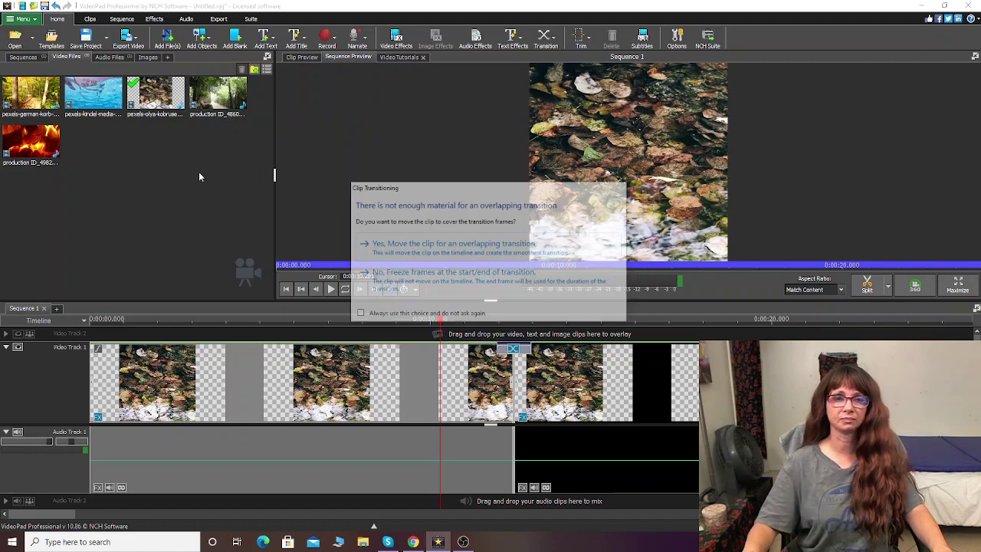
click(437, 253)
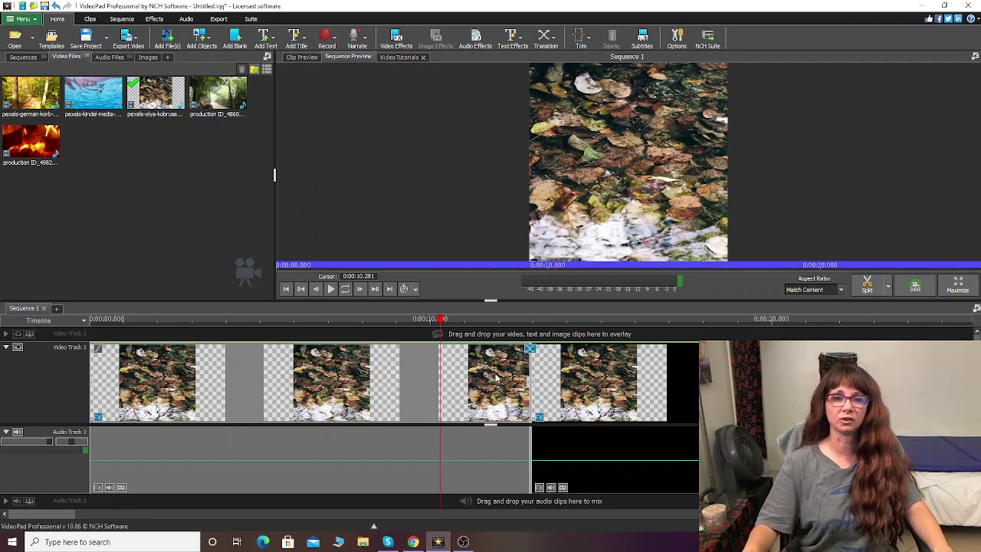
click(533, 349)
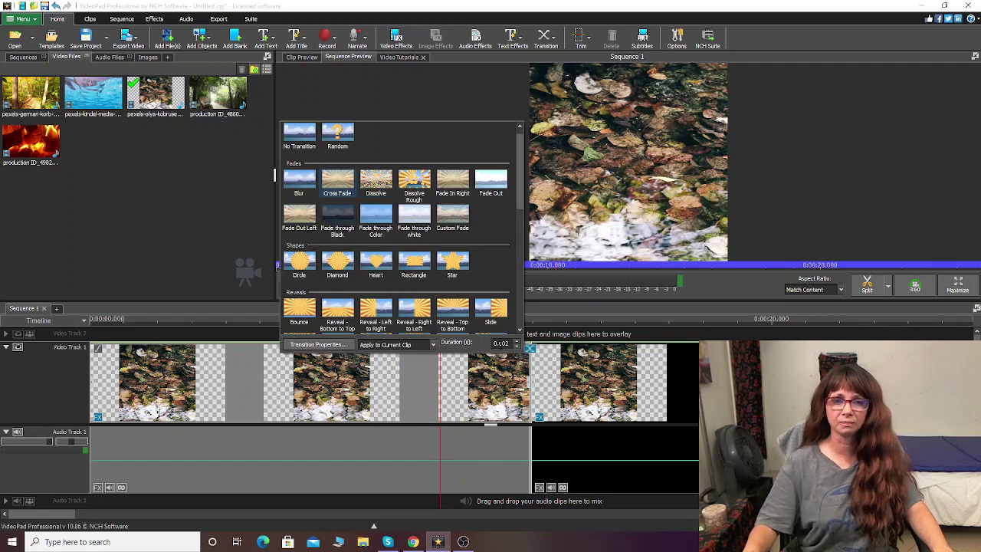
click(183, 232)
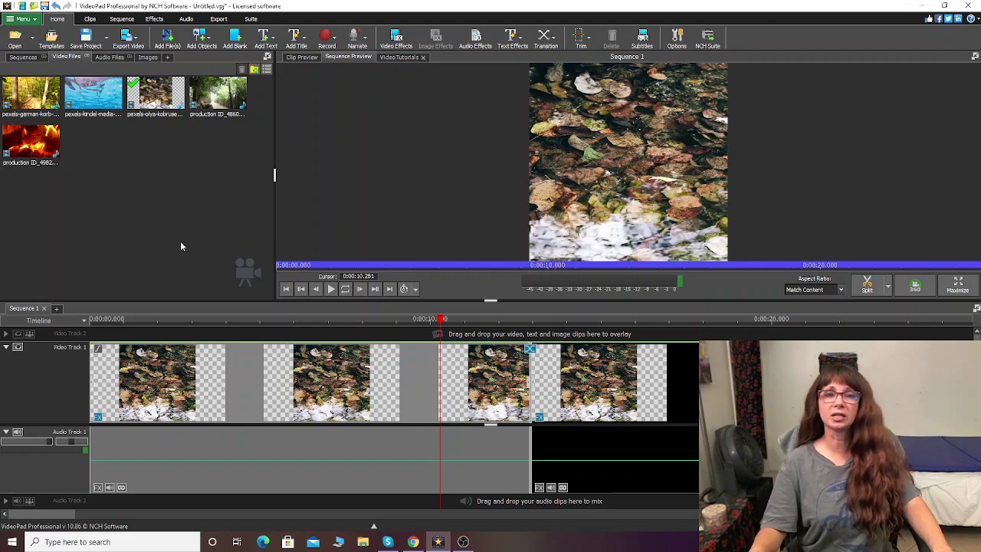
Remove the Stretch to Aspect Ratio effect from the leaf clip, then select the audio clip.
click(391, 39)
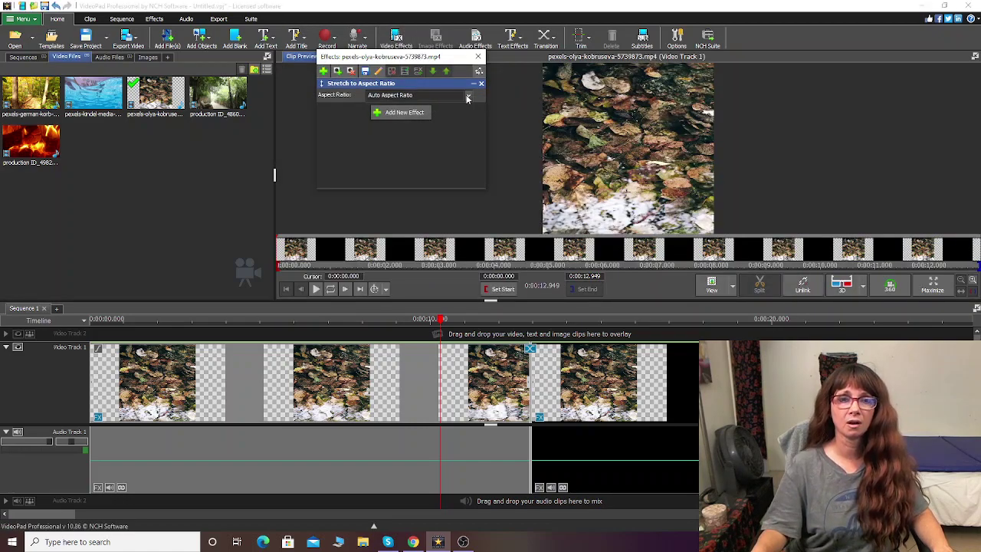
click(478, 56)
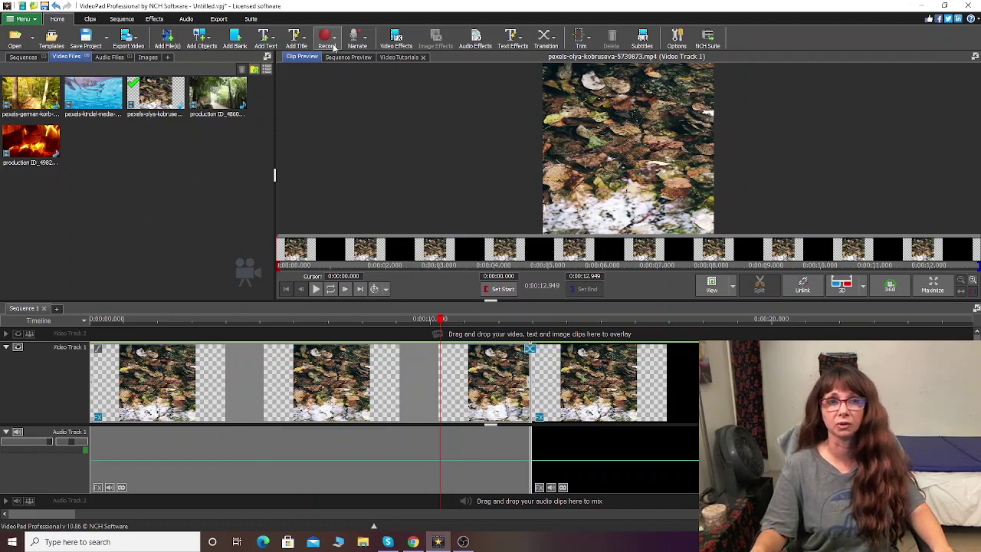
click(396, 37)
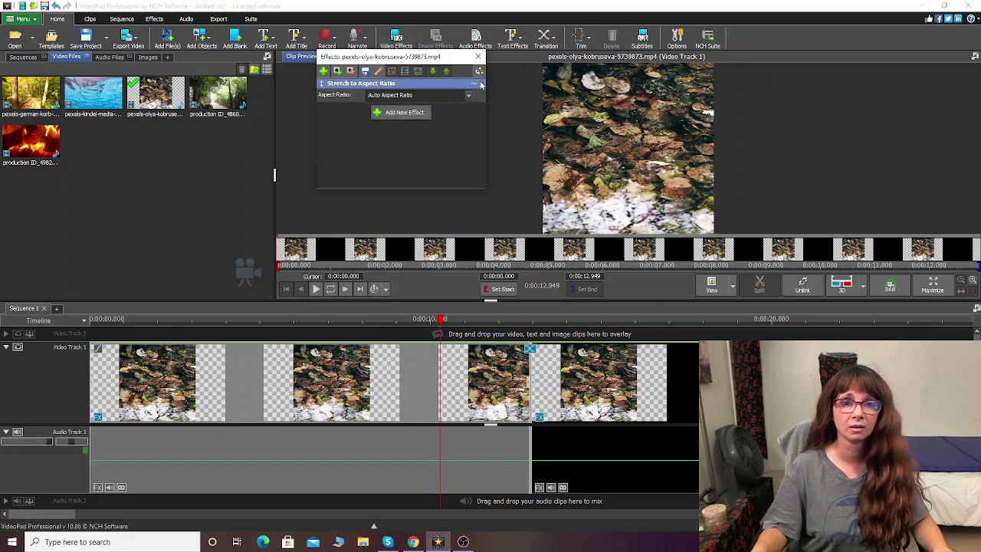
click(480, 82)
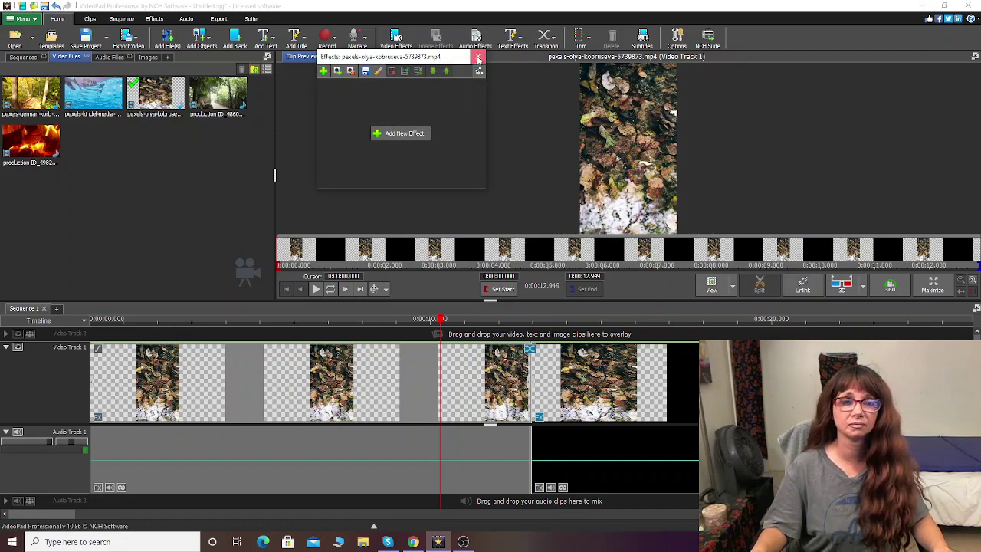
click(478, 59)
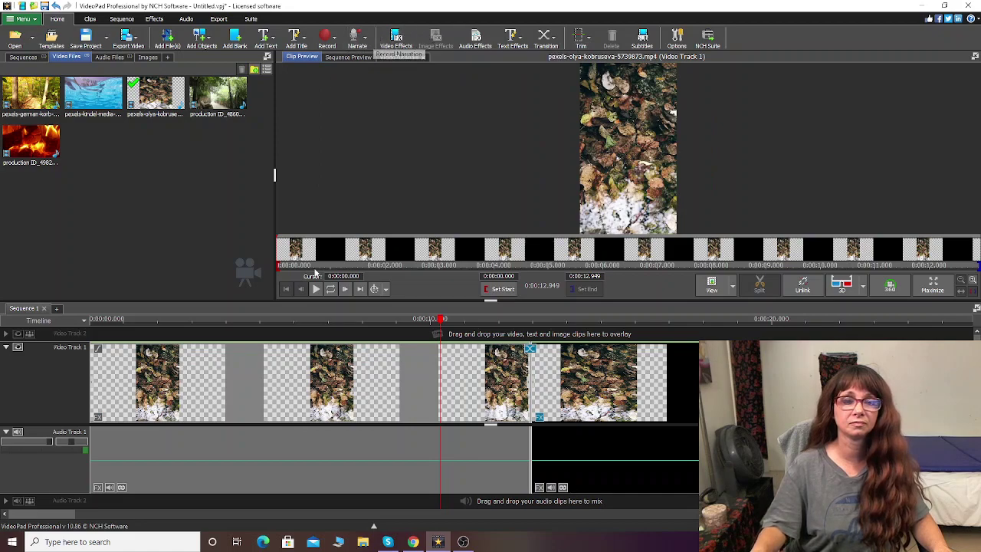
click(257, 429)
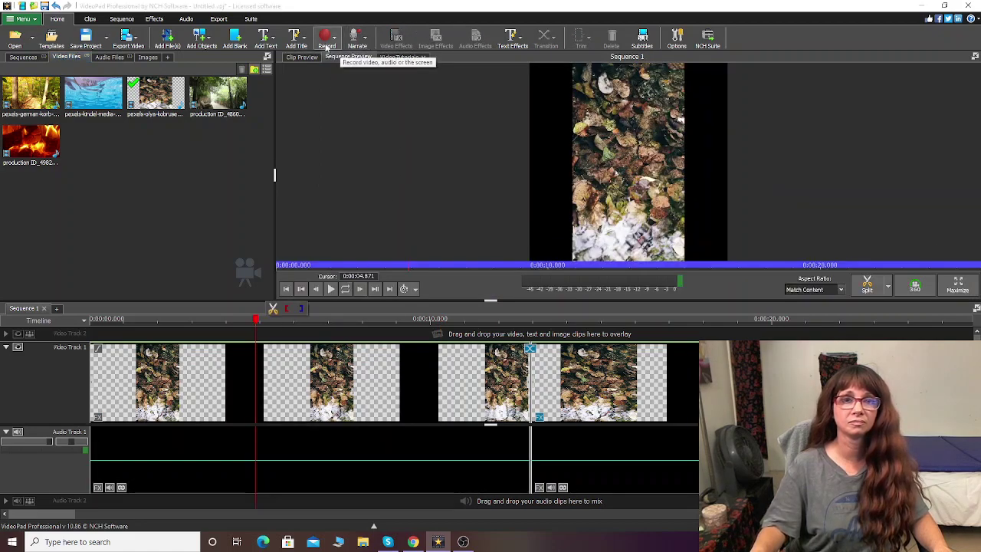
click(308, 452)
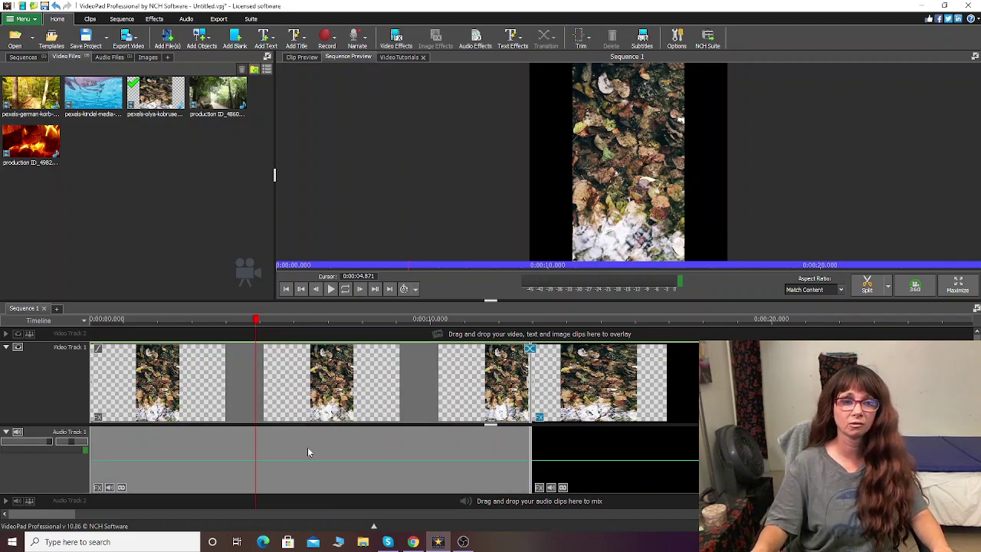
Try the Amber filter on the leaf clip, remove it, and reopen the effects gallery.
click(398, 40)
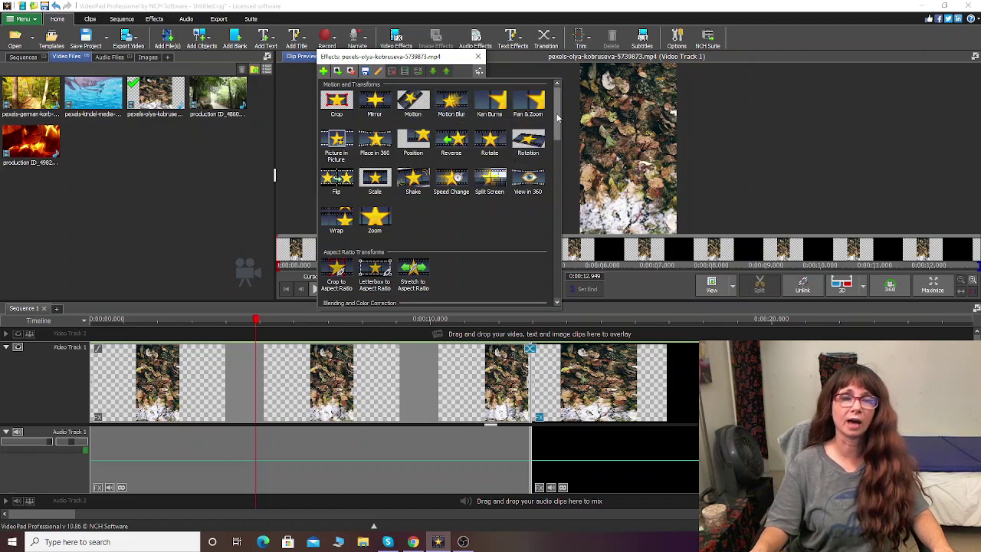
drag(557, 117, 559, 128)
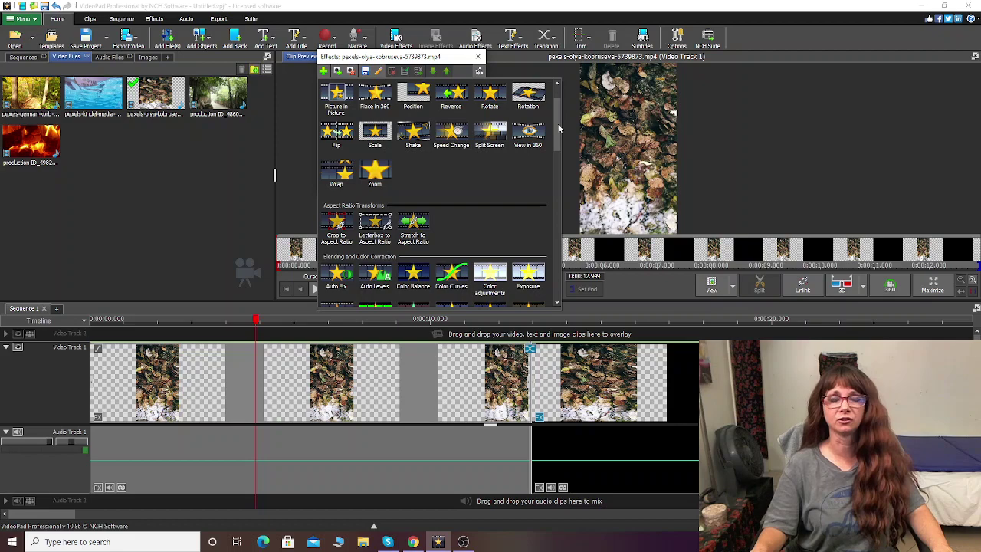
drag(557, 128, 558, 171)
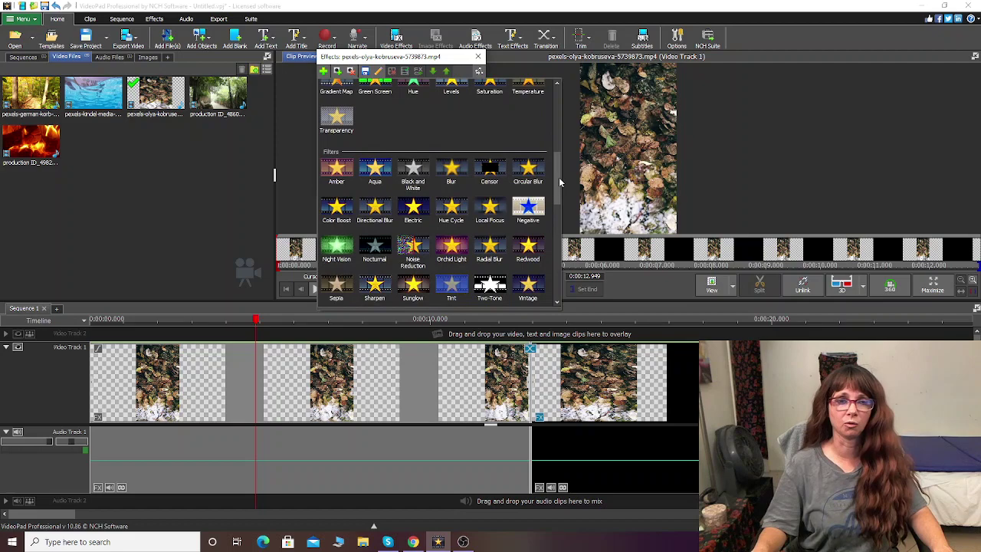
click(334, 172)
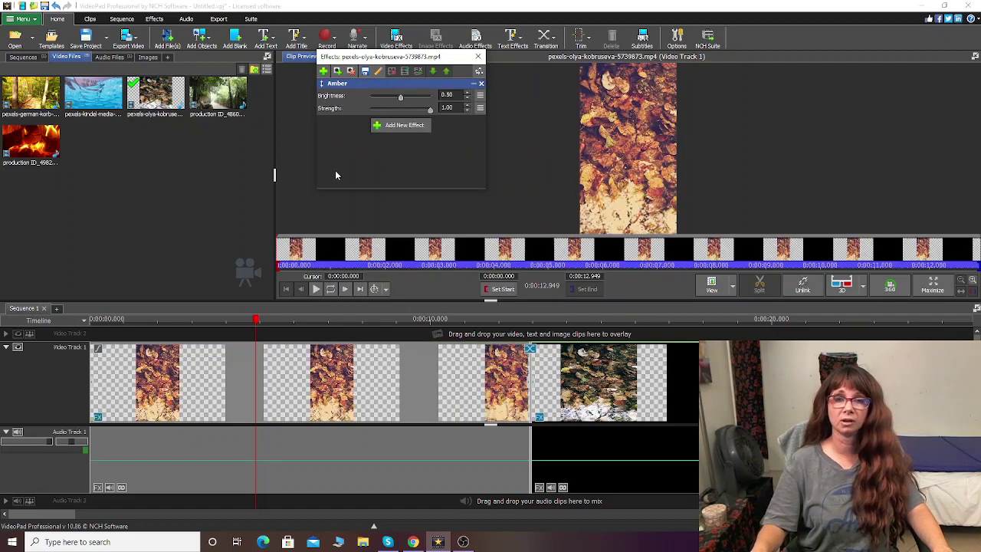
click(481, 83)
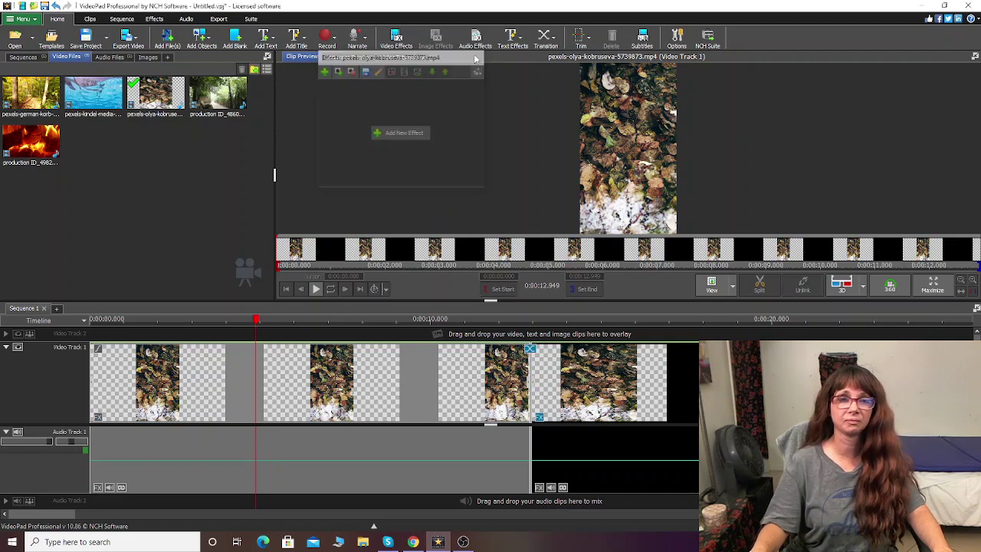
click(396, 38)
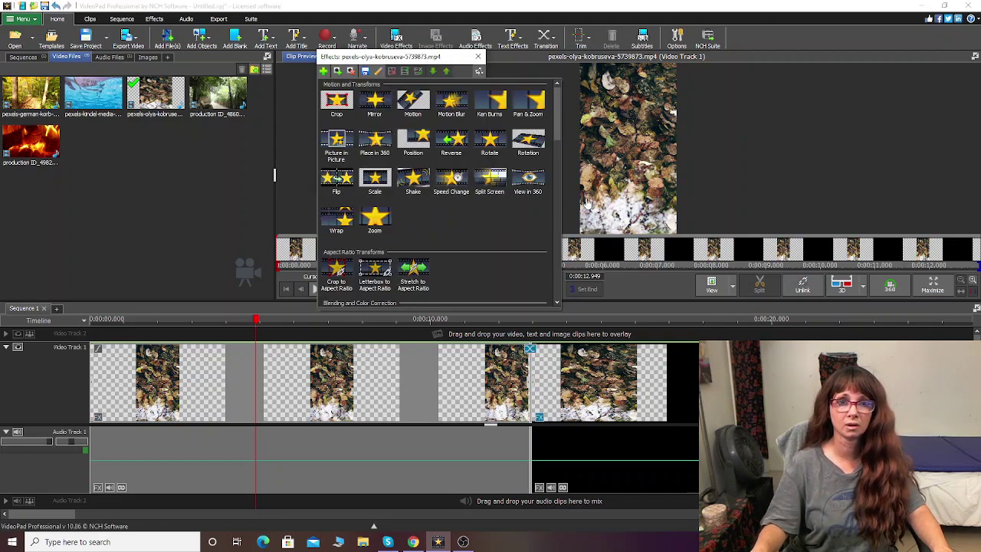
scroll(559, 151, down, 5)
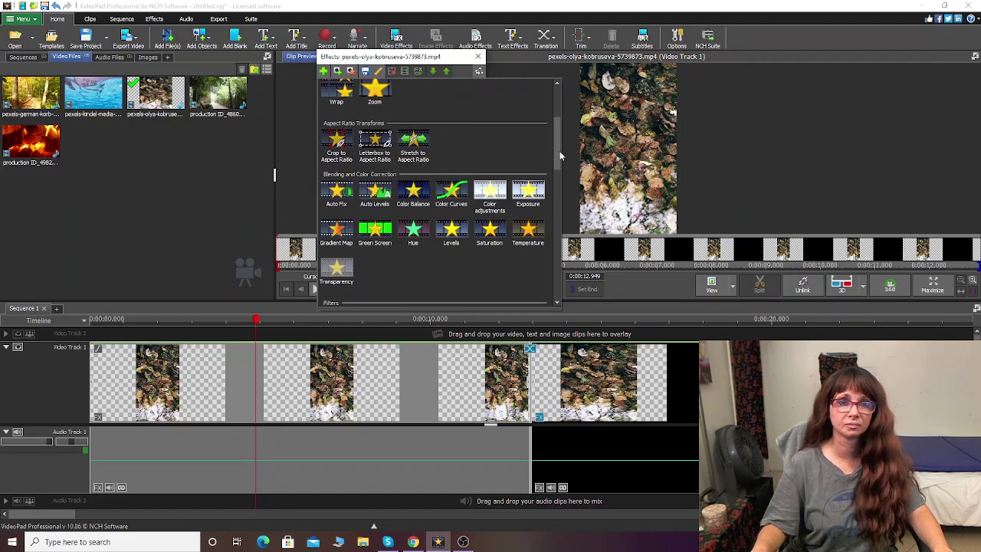
Try the Orchid Light filter on the leaf clip, remove it, and close the effects panel.
scroll(559, 151, down, 5)
click(463, 274)
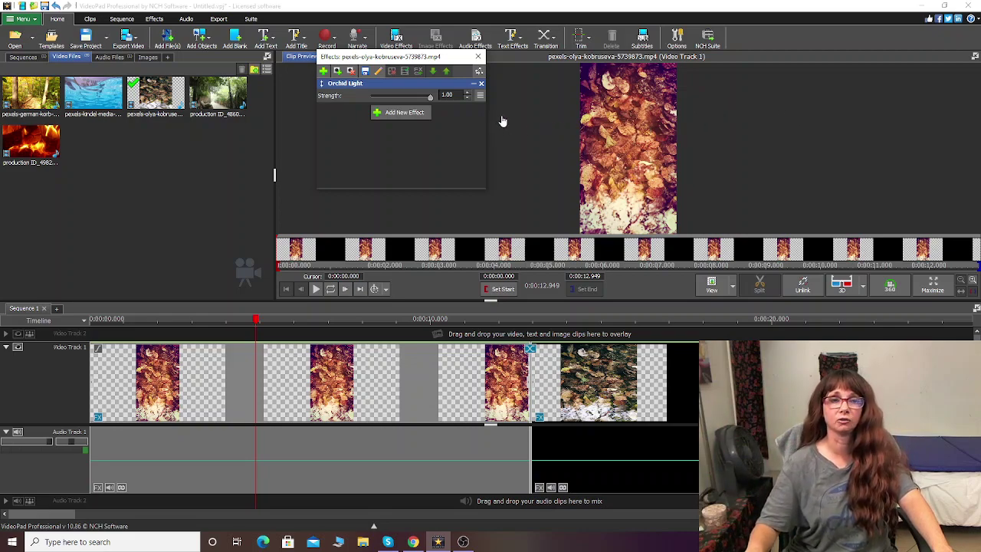
click(481, 83)
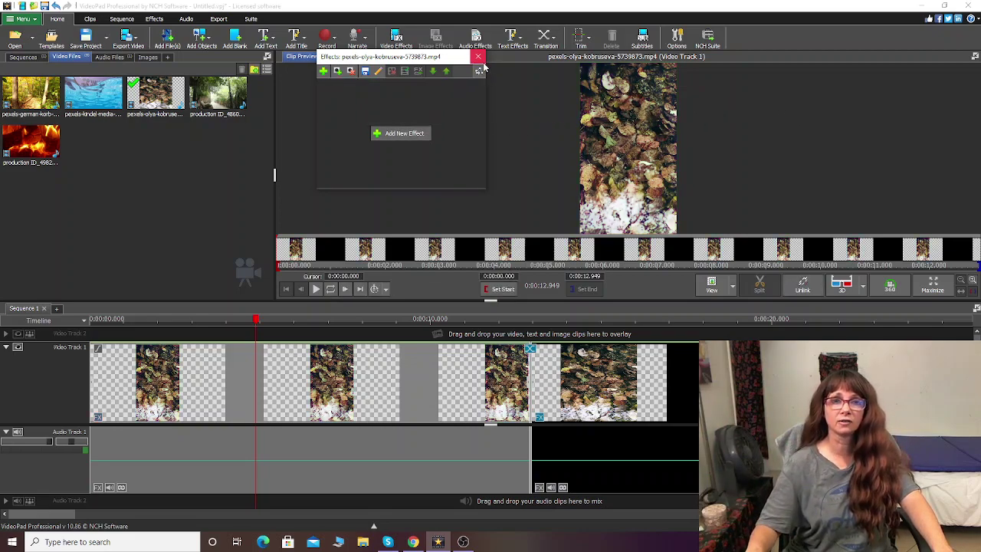
click(478, 58)
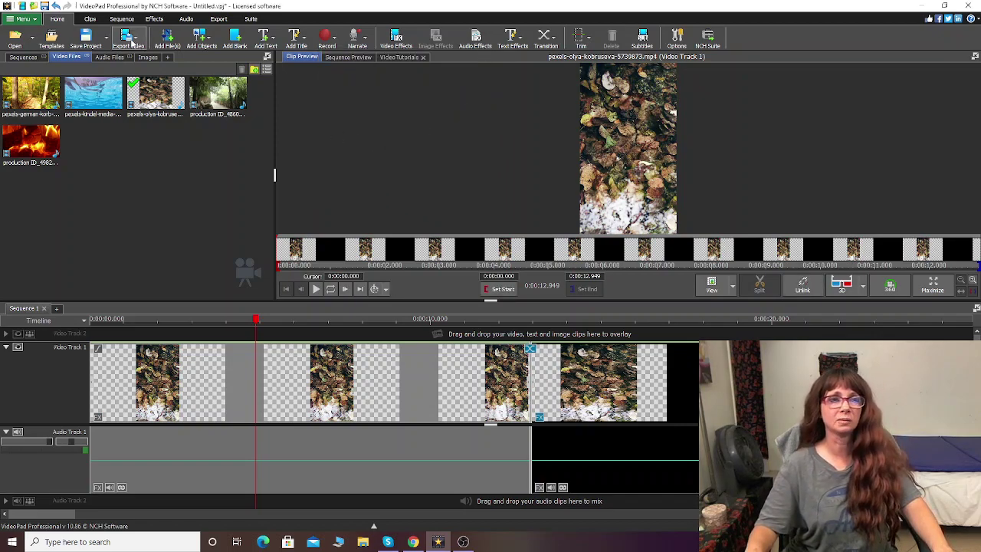
Unlink the leaf clip's original audio from its video and delete it from Audio Track 1.
click(119, 58)
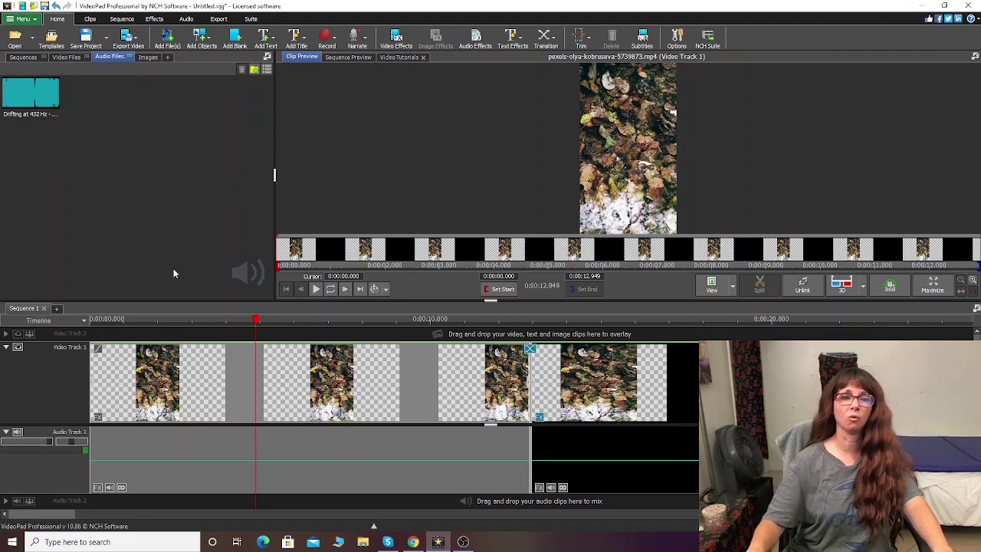
drag(255, 325, 91, 320)
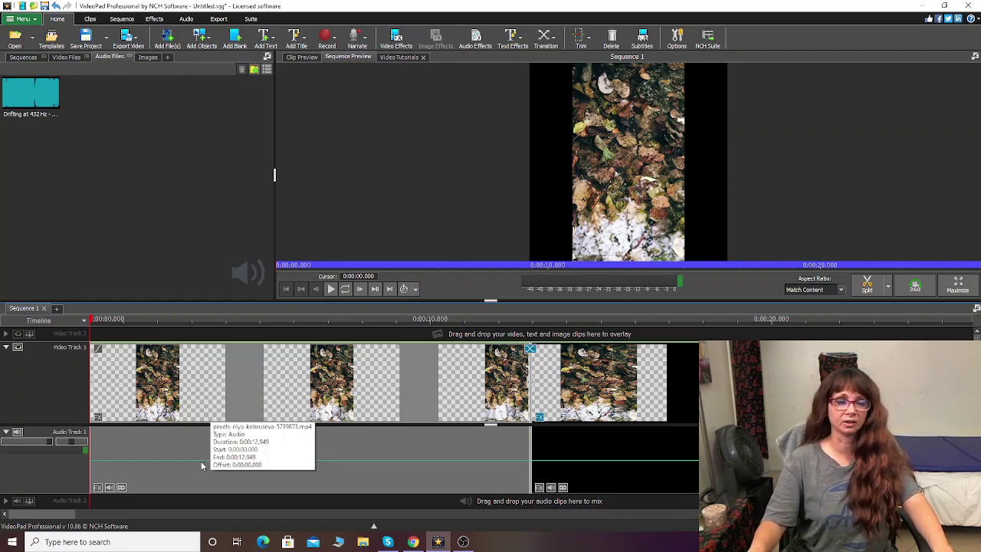
right_click(202, 465)
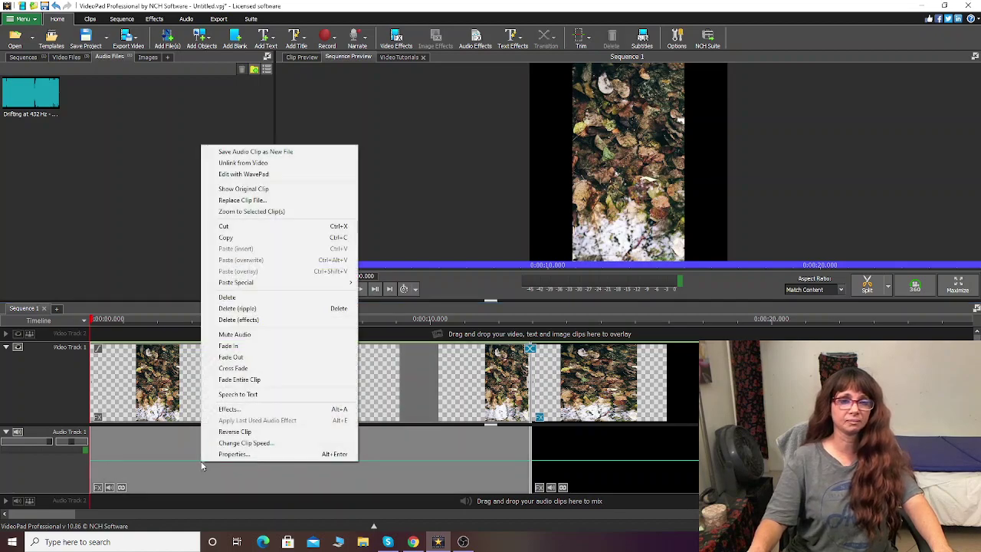
click(259, 163)
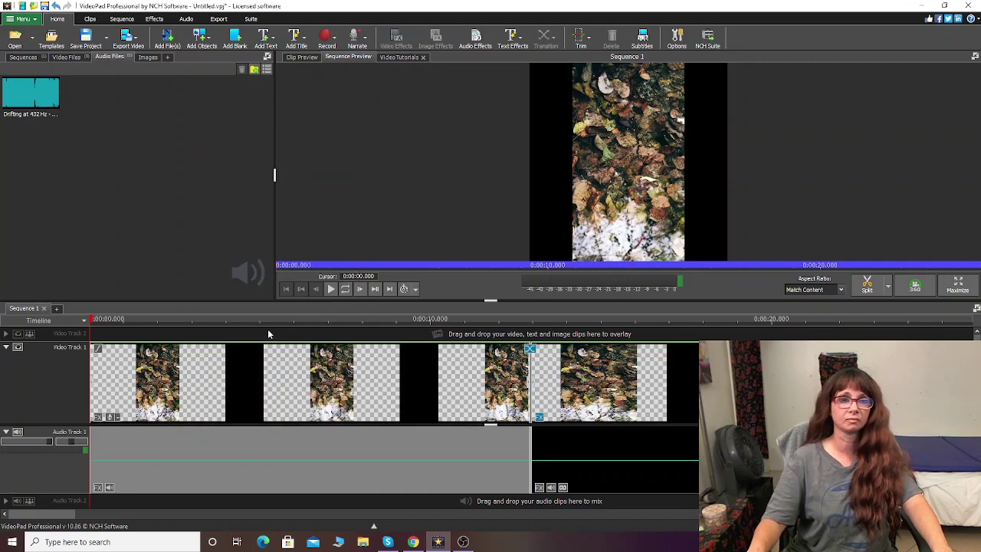
right_click(290, 454)
click(331, 264)
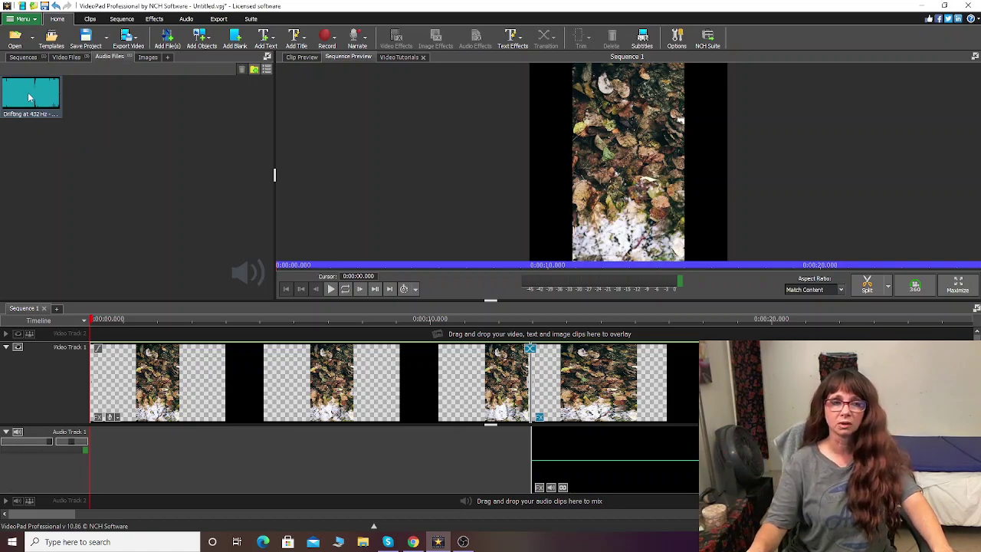
Place the 'Drifting at 432 Hz' track on Audio Track 1 and play Sequence 1 to check it.
drag(28, 97, 138, 459)
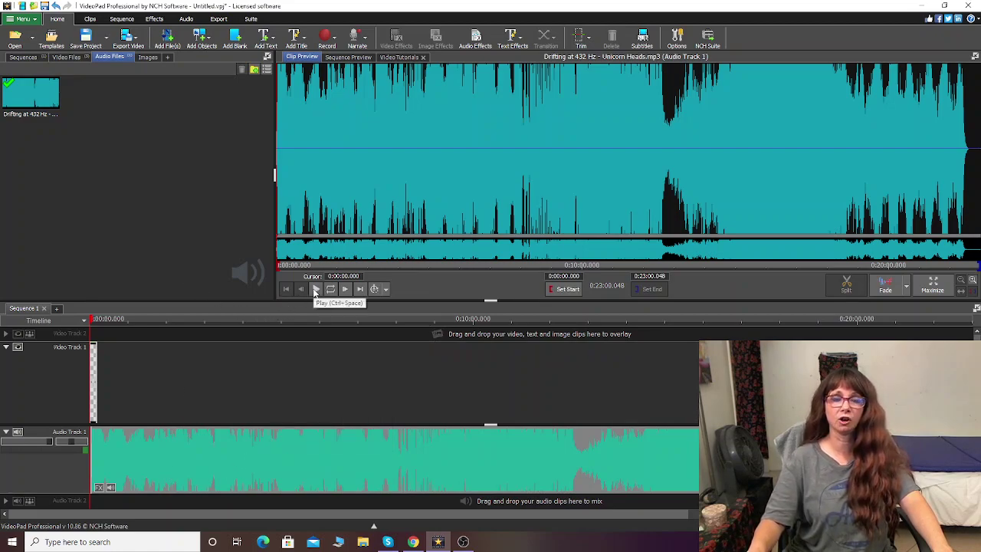
click(23, 57)
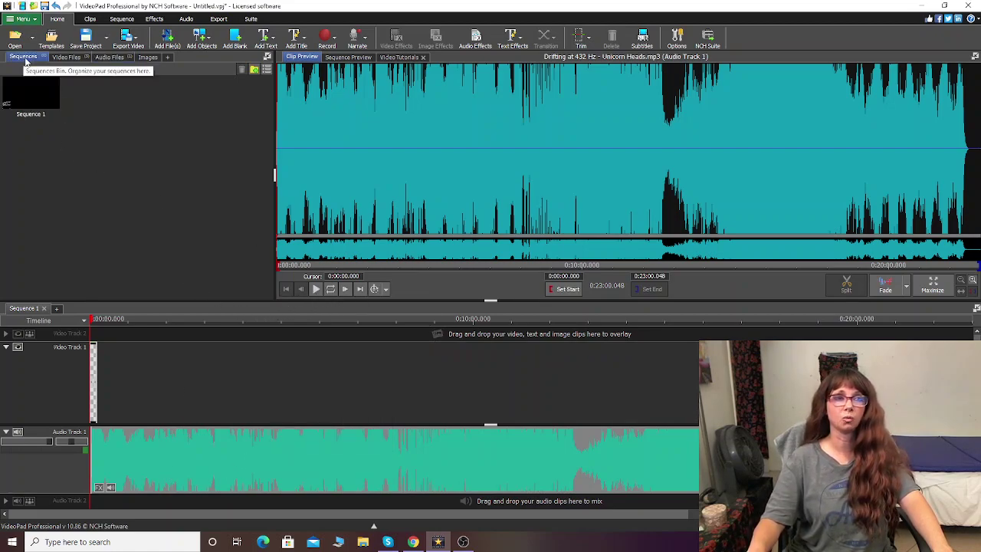
click(17, 97)
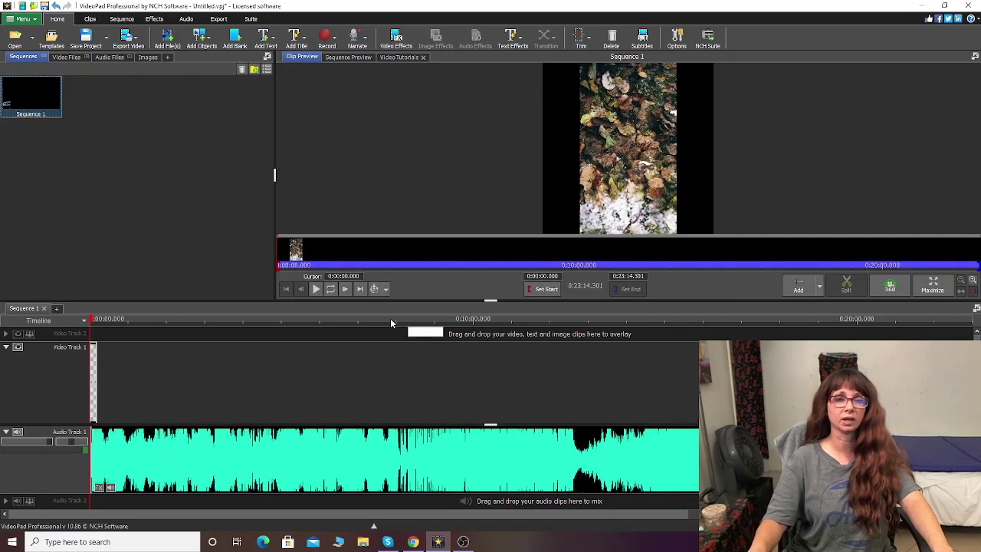
click(315, 290)
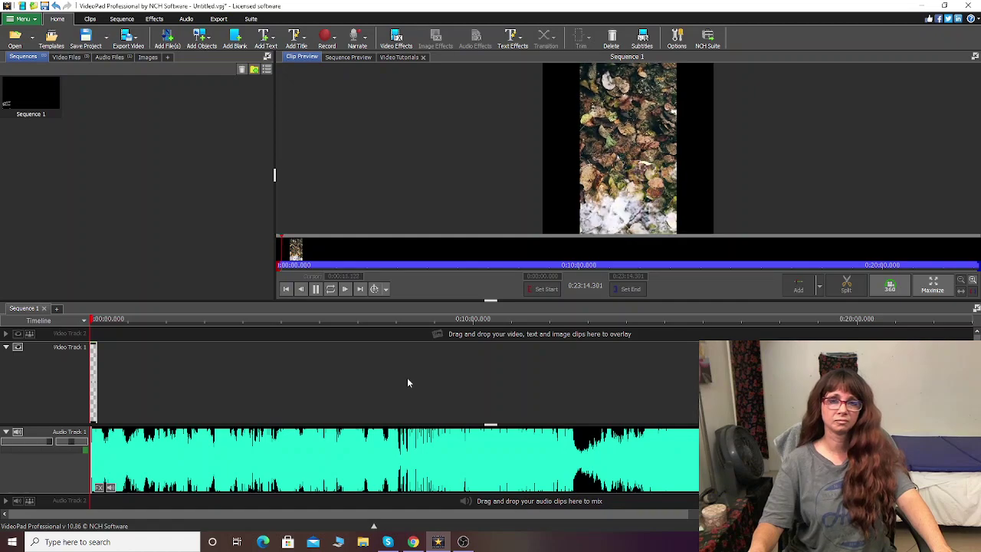
click(315, 289)
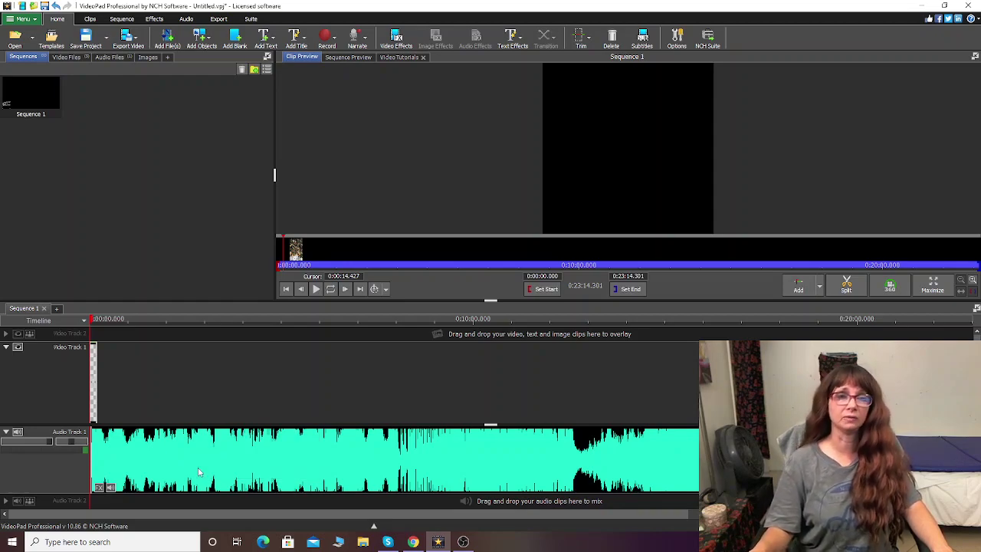
click(328, 46)
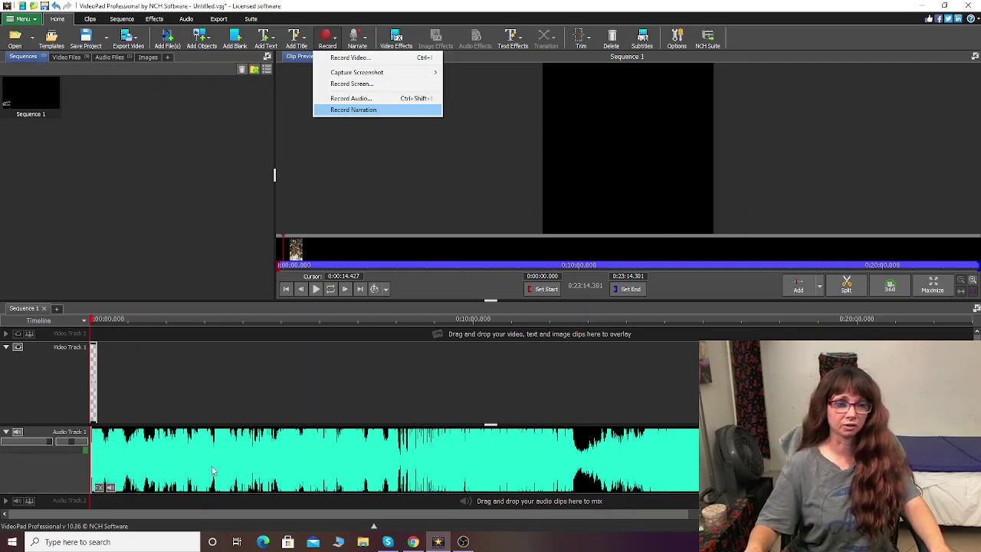
click(213, 471)
right_click(213, 471)
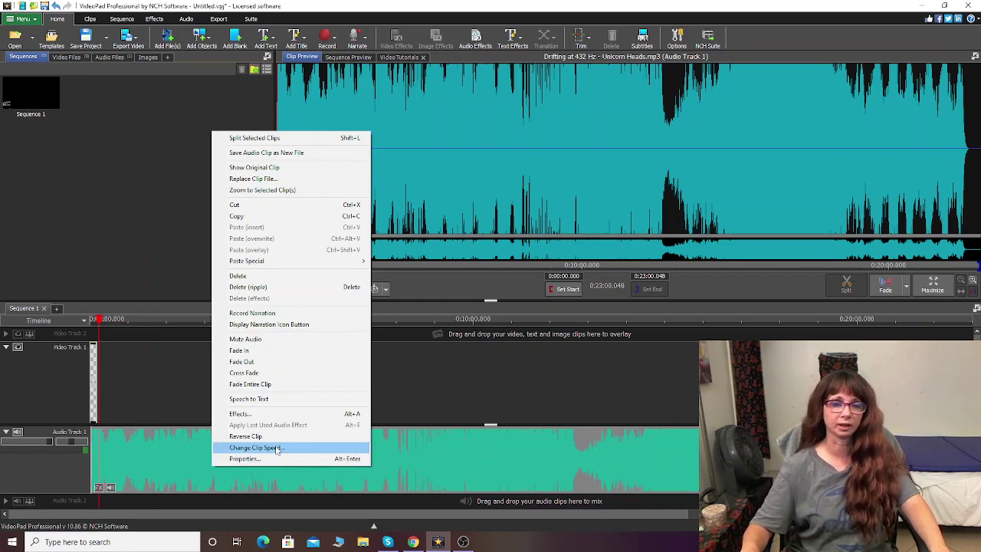
click(172, 462)
click(66, 57)
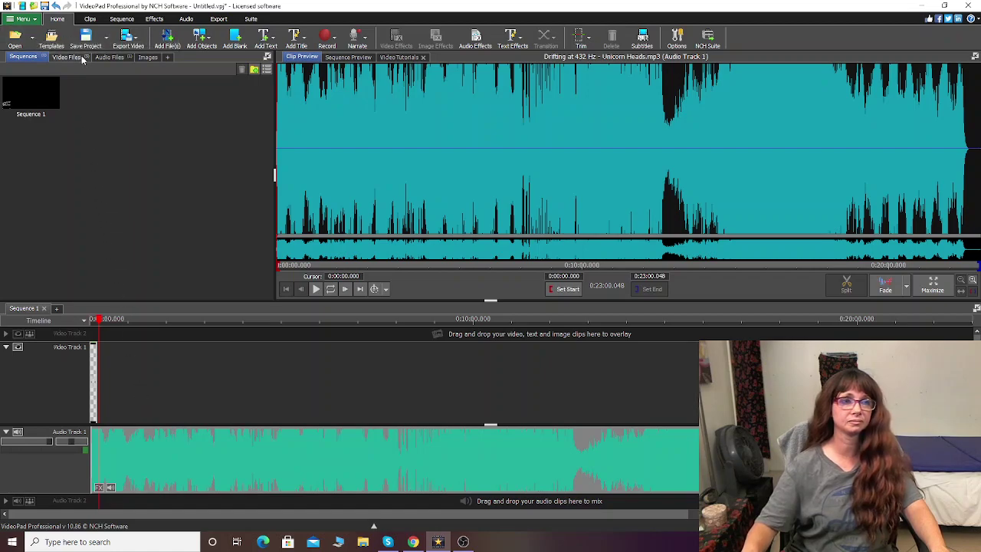
click(94, 411)
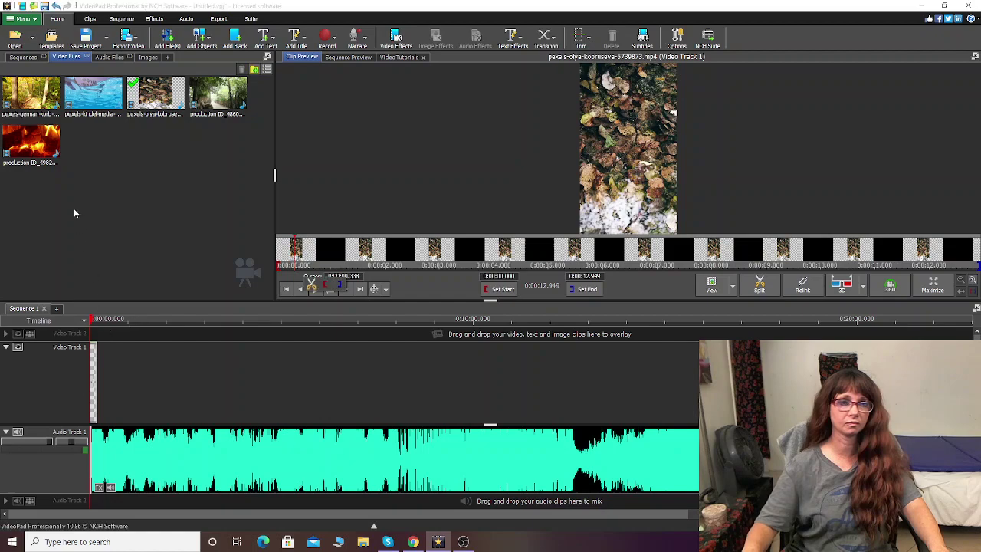
drag(84, 105, 165, 383)
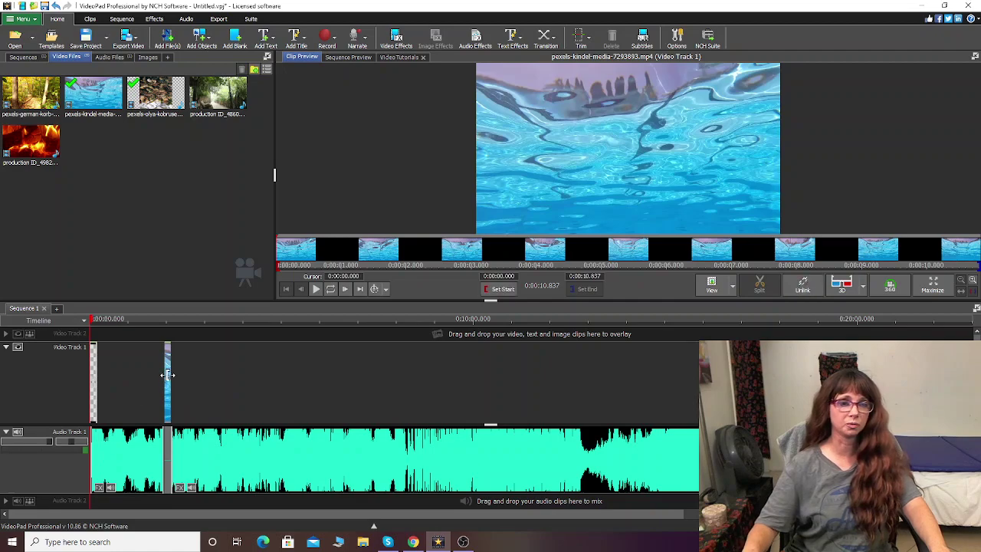
drag(169, 423, 169, 413)
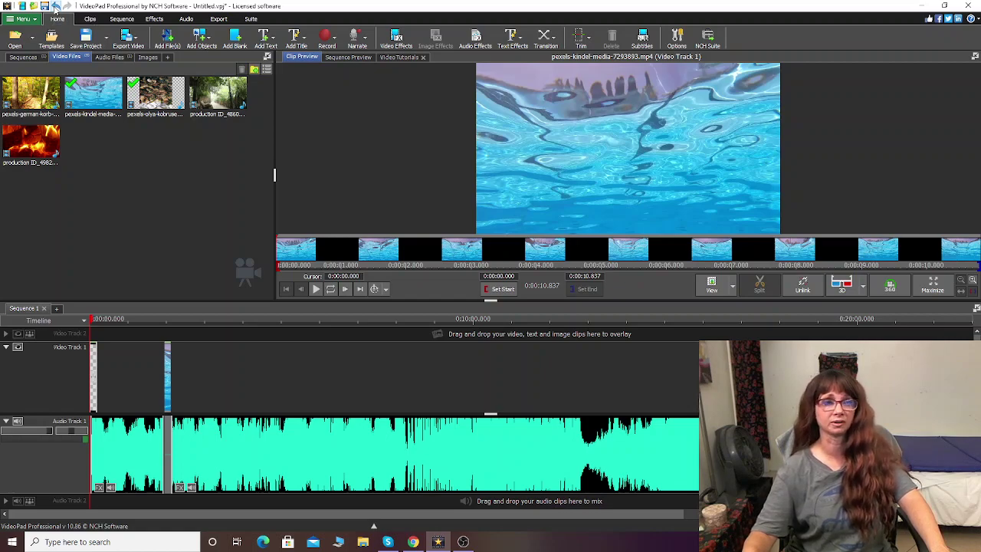
click(55, 6)
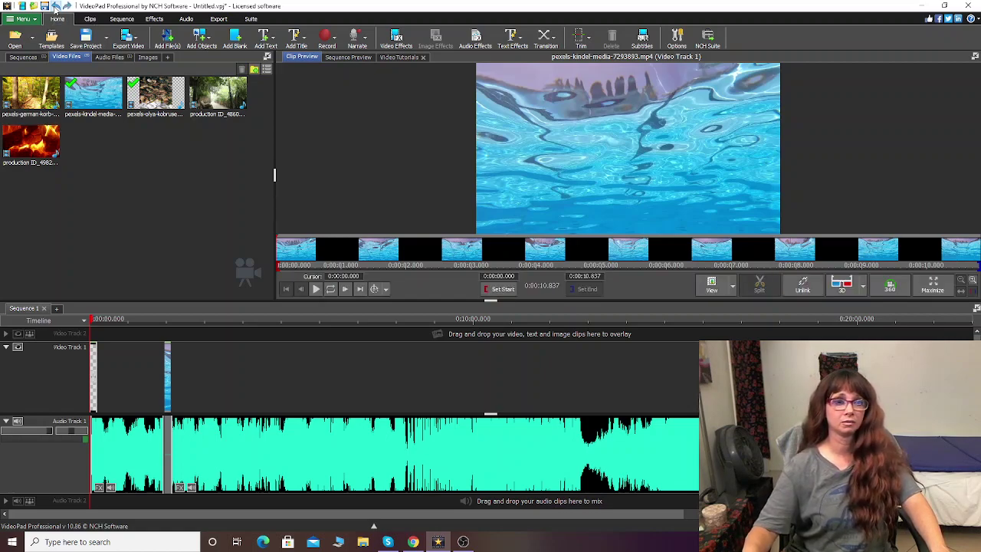
click(55, 7)
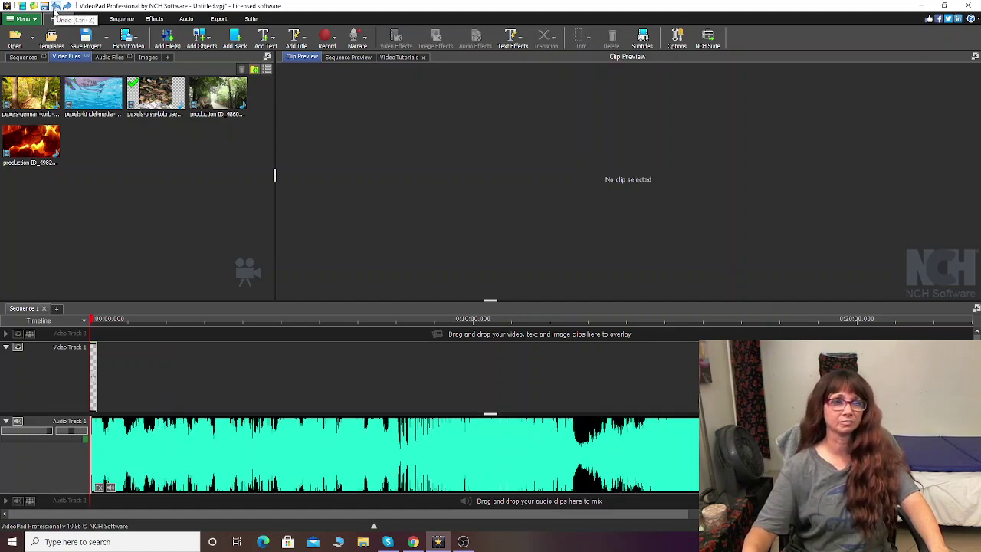
Undo placing the ambient music track and delete the leaf clip's own audio.
click(55, 7)
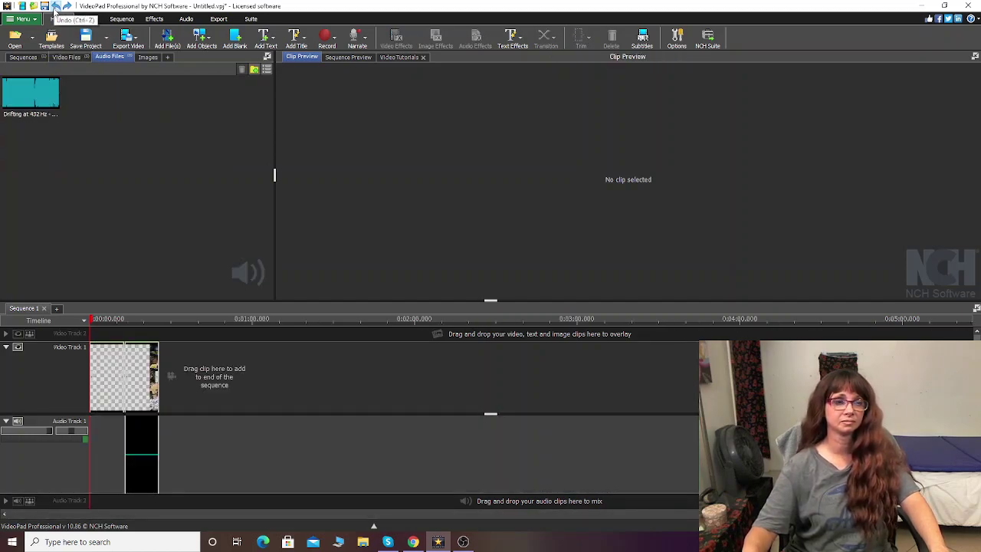
right_click(150, 454)
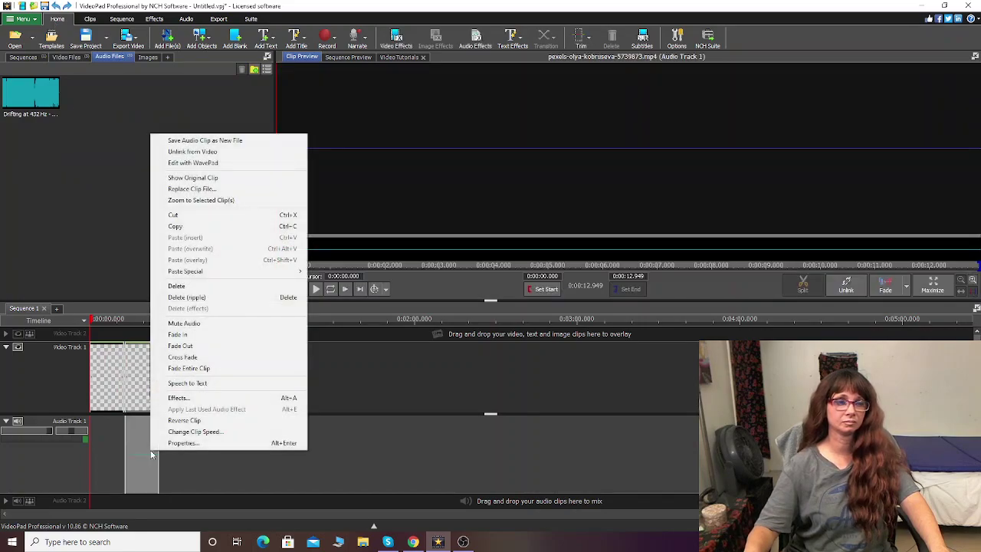
click(181, 286)
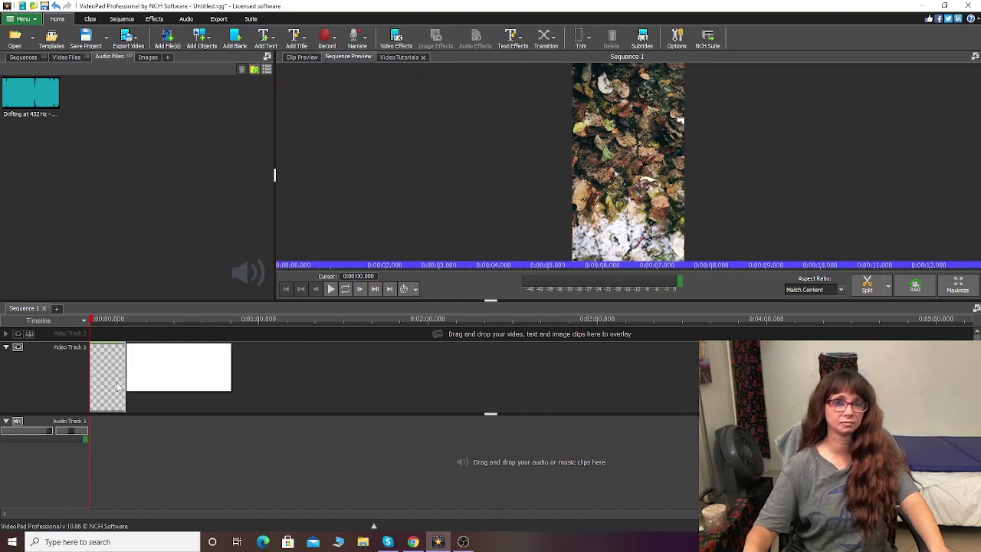
Place the pexels-kindel-media water clip after the leaf clip on Video Track 1.
click(23, 57)
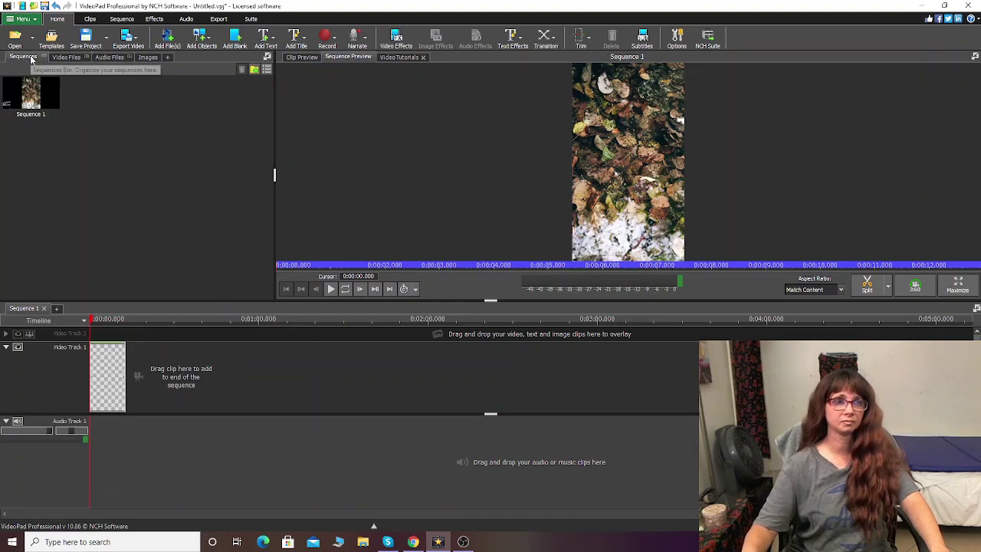
click(31, 94)
click(107, 379)
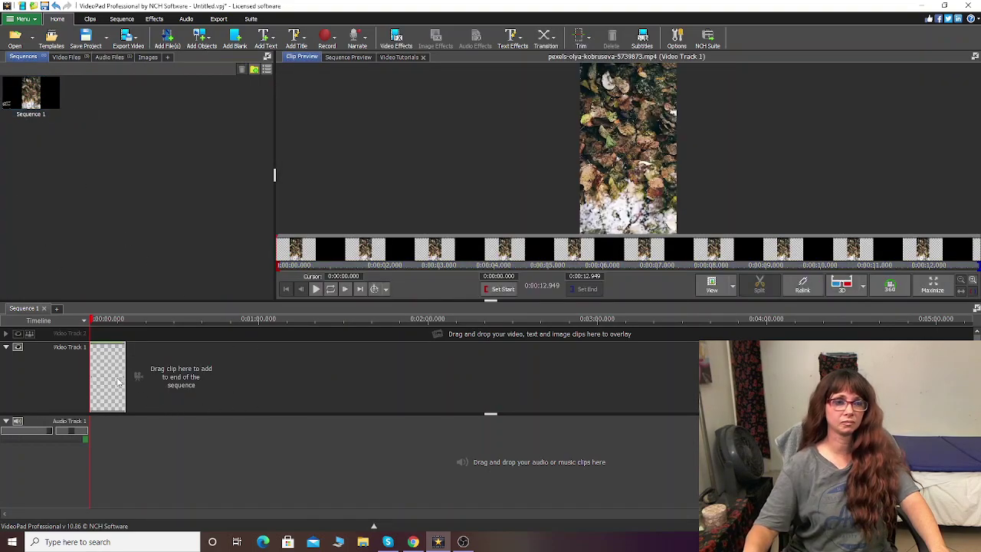
click(30, 93)
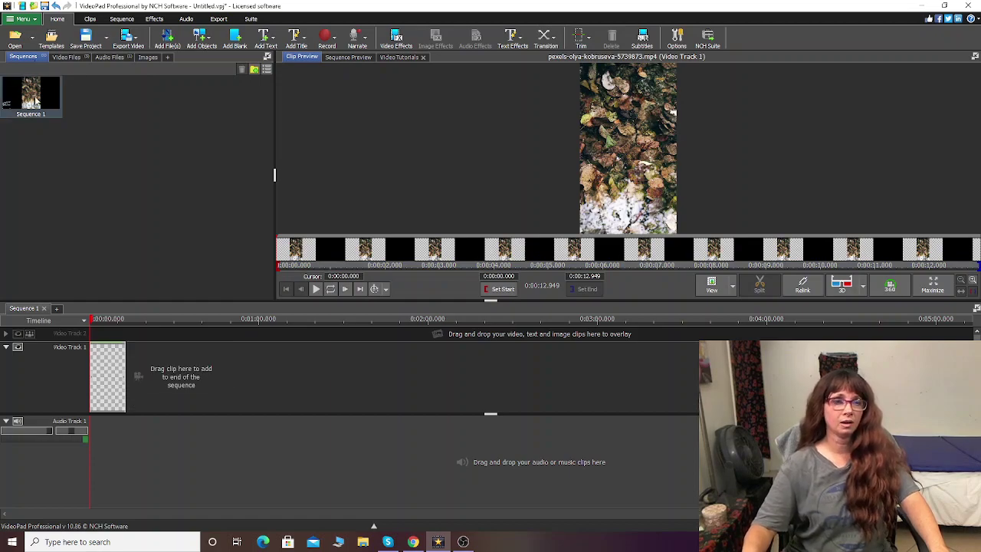
click(66, 57)
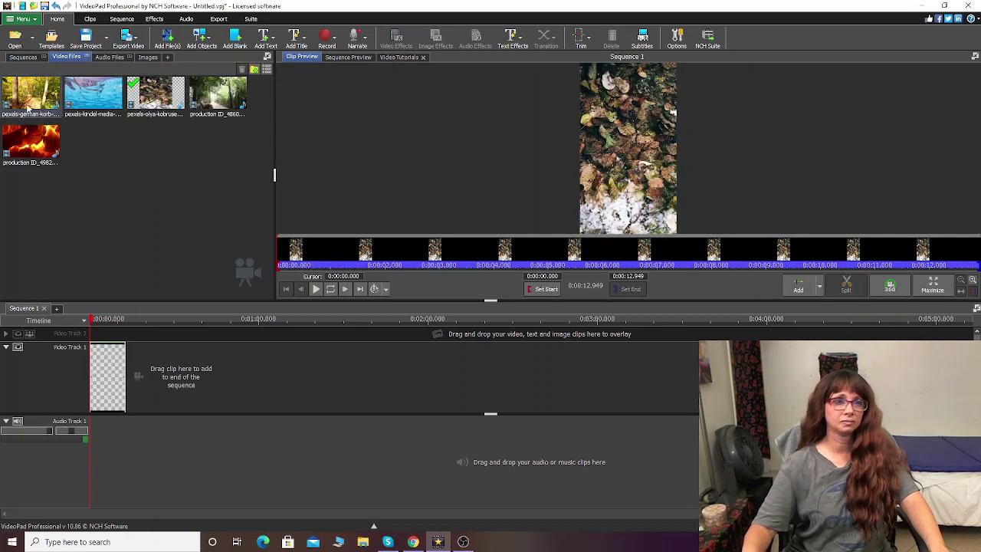
drag(86, 95, 151, 380)
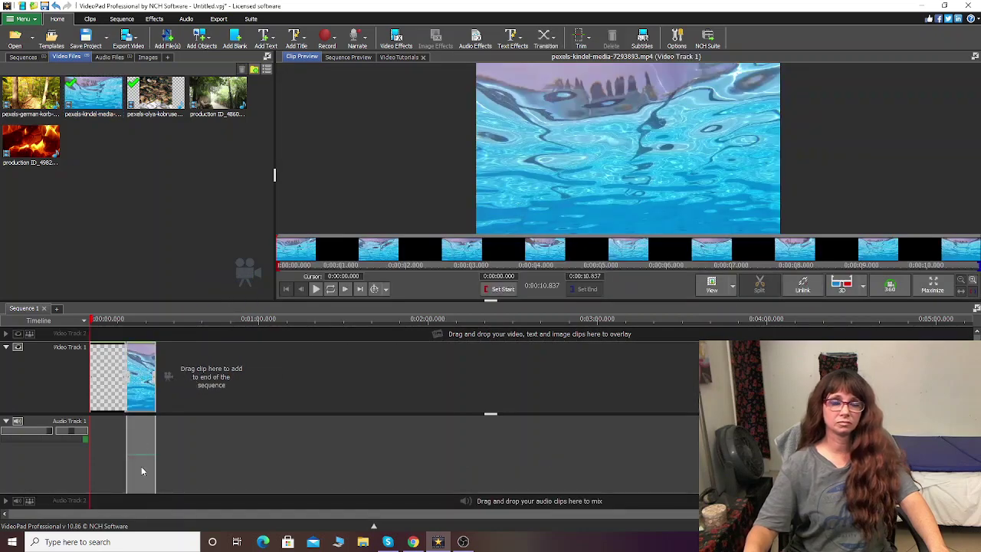
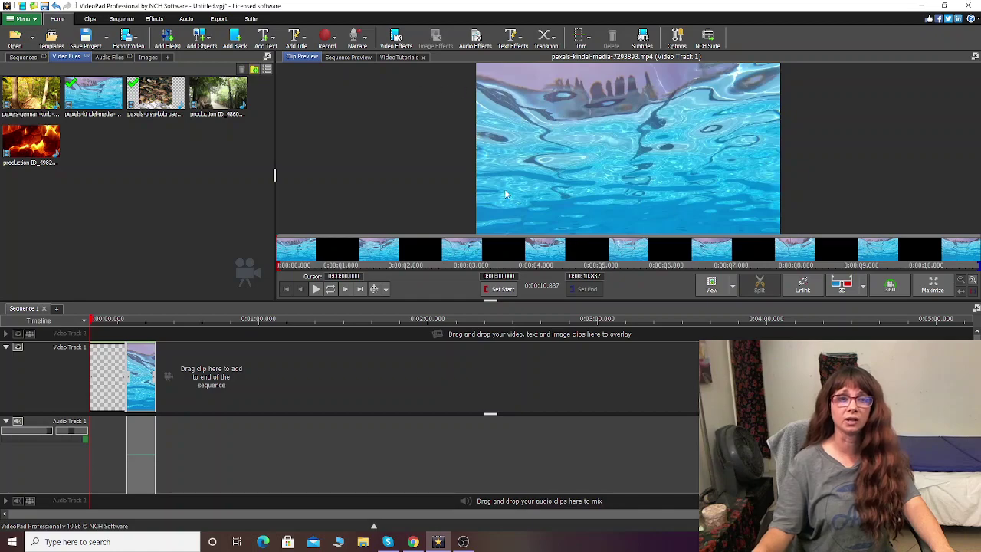
Delete the leaves clip and slide the pexels-kindel-media pool clip to the start of Video Track 1.
right_click(99, 377)
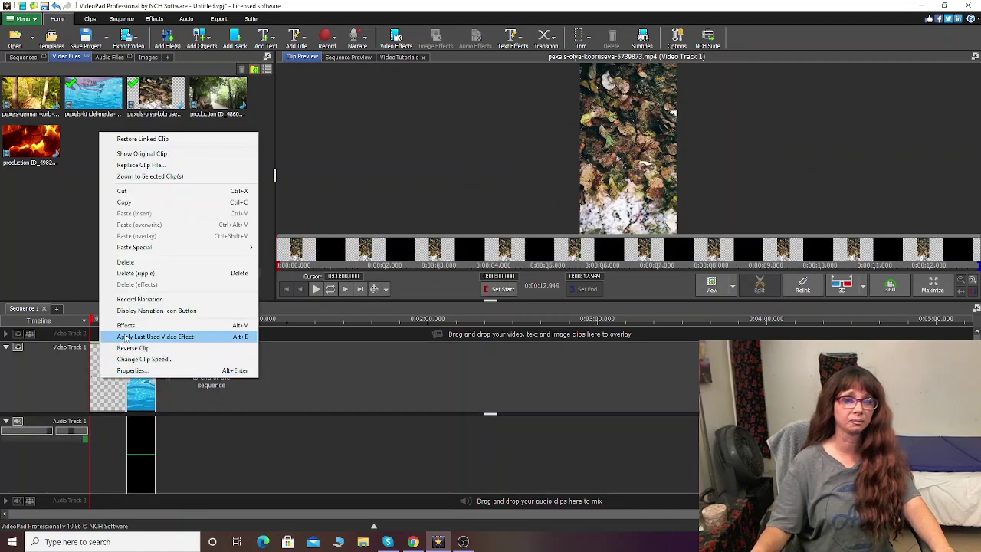
click(127, 262)
drag(130, 378, 104, 383)
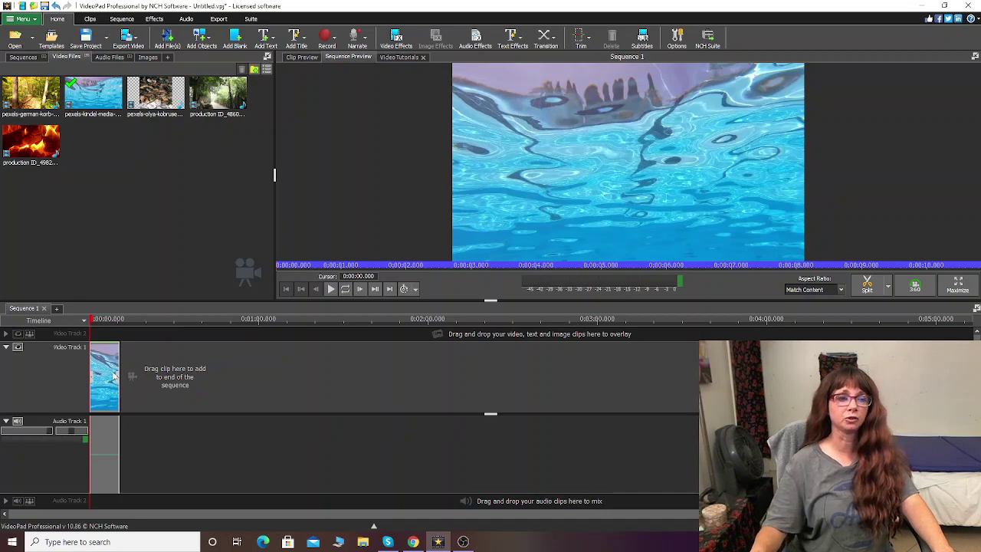
mouse_move(117, 383)
mouse_down()
mouse_move(162, 383)
mouse_move(117, 383)
mouse_up()
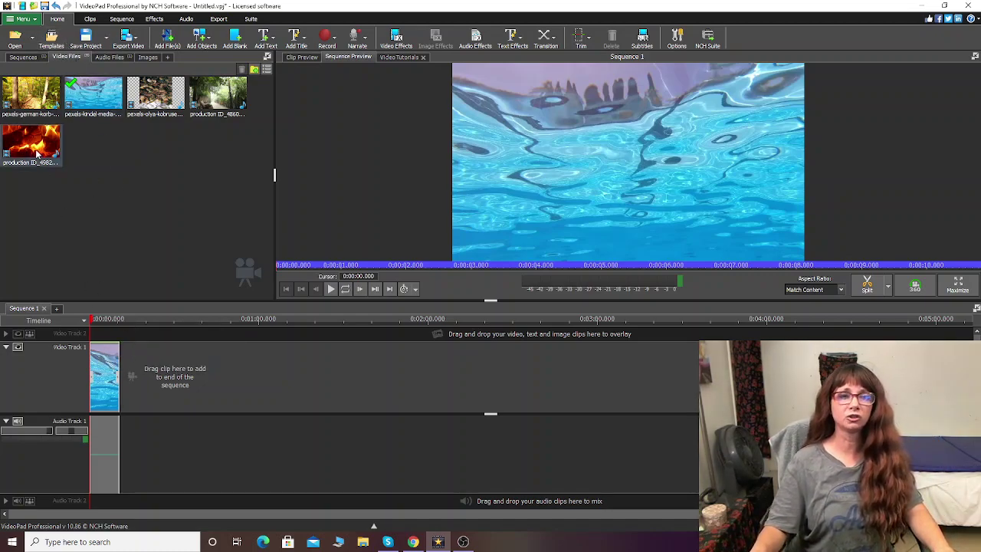
Append three more pexels-kindel-media pool clips from the Video Files bin to Video Track 1.
drag(86, 107, 182, 350)
drag(107, 93, 193, 385)
drag(92, 96, 316, 354)
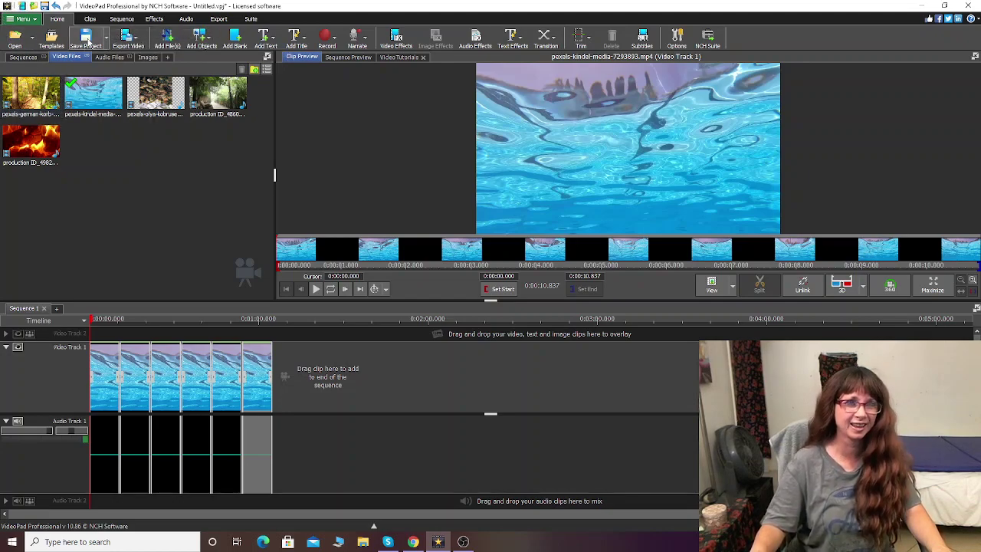
click(126, 46)
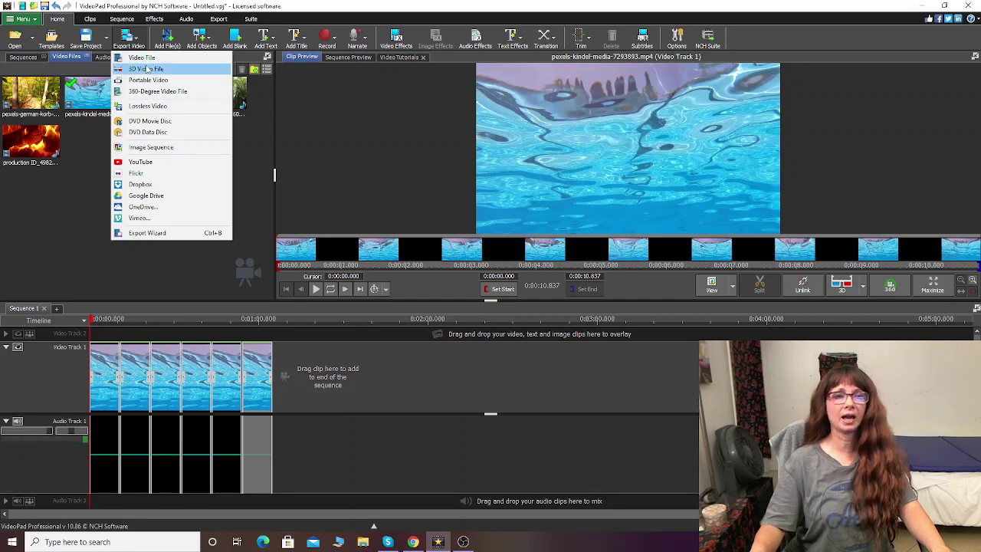
click(44, 206)
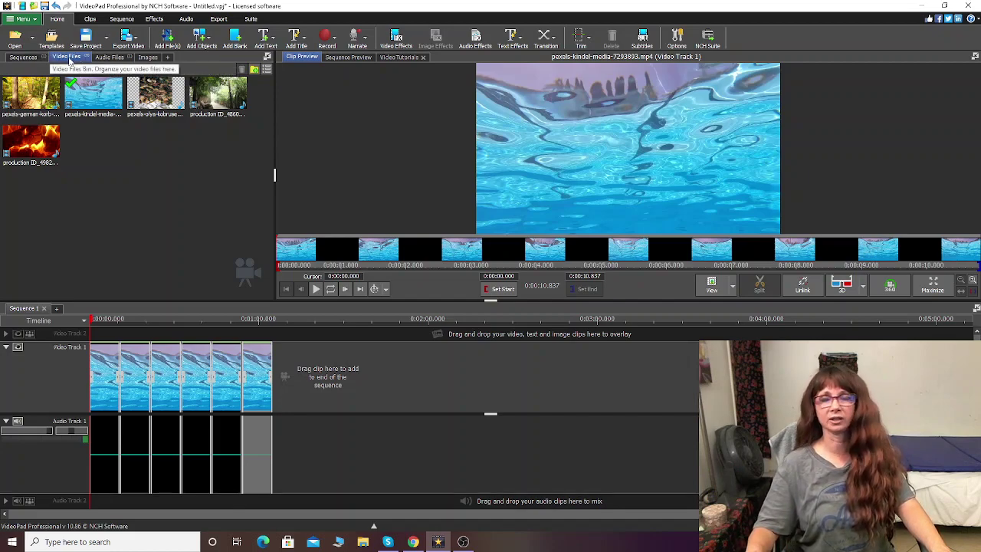
Browse the Audio Files, Images and Sequences bins, then play the pool clip in Clip Preview.
click(102, 59)
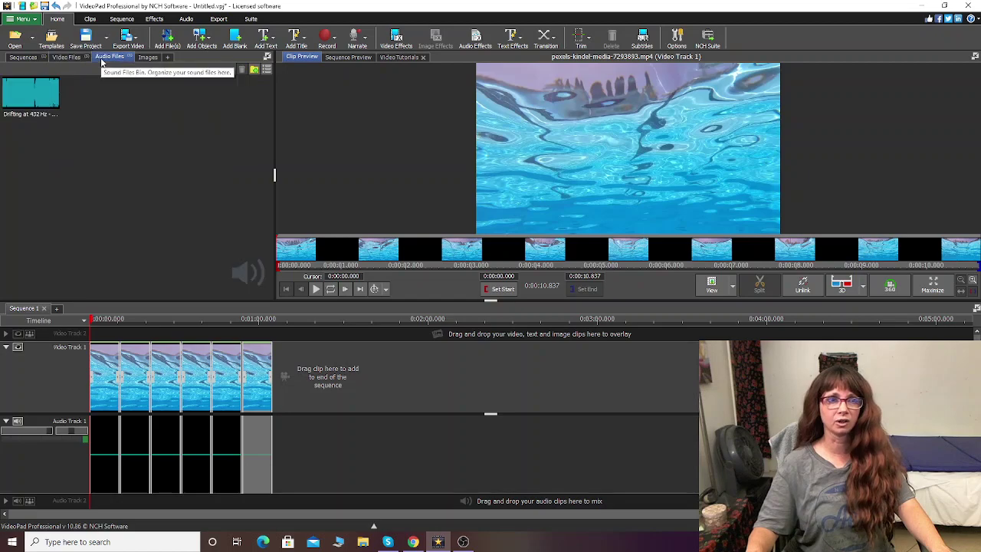
click(149, 60)
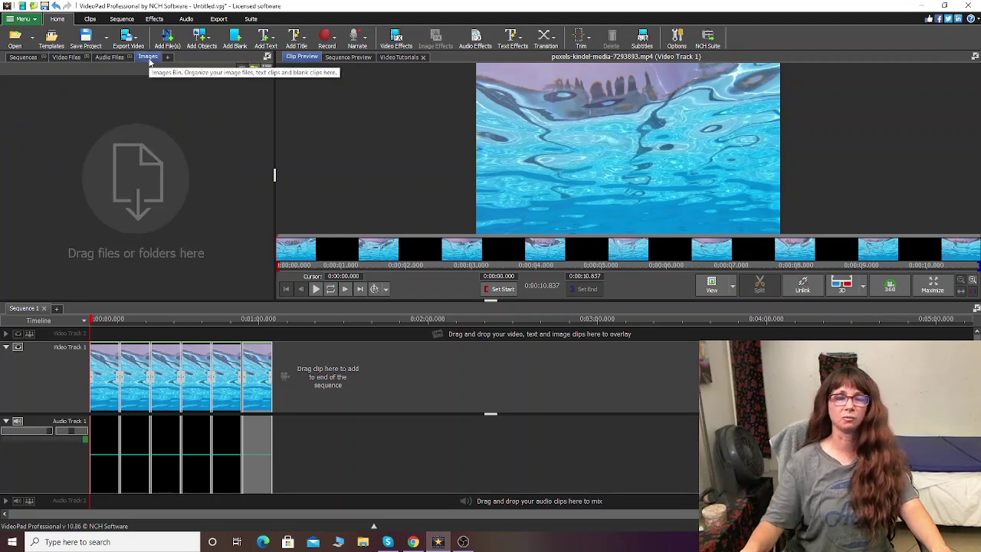
click(23, 57)
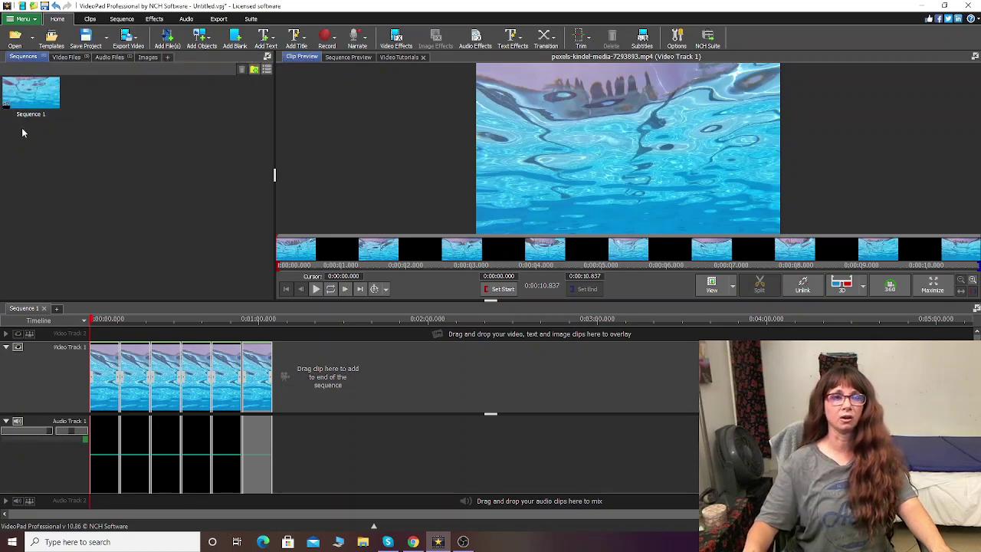
mouse_move(28, 92)
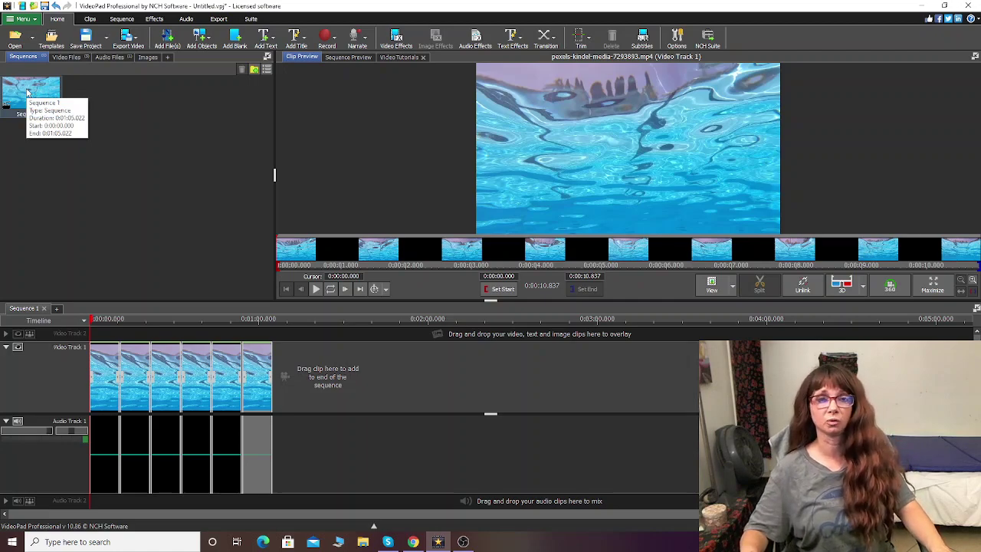
click(591, 124)
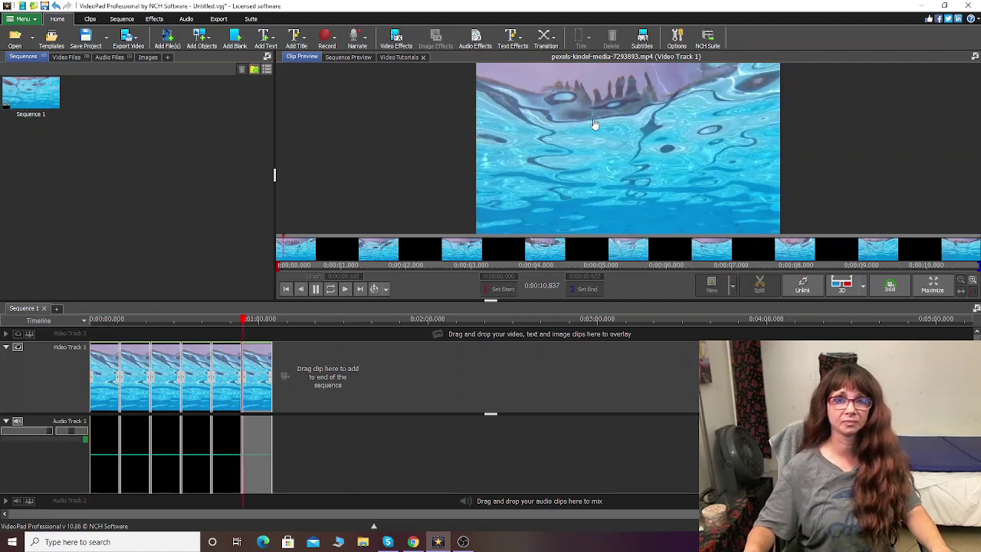